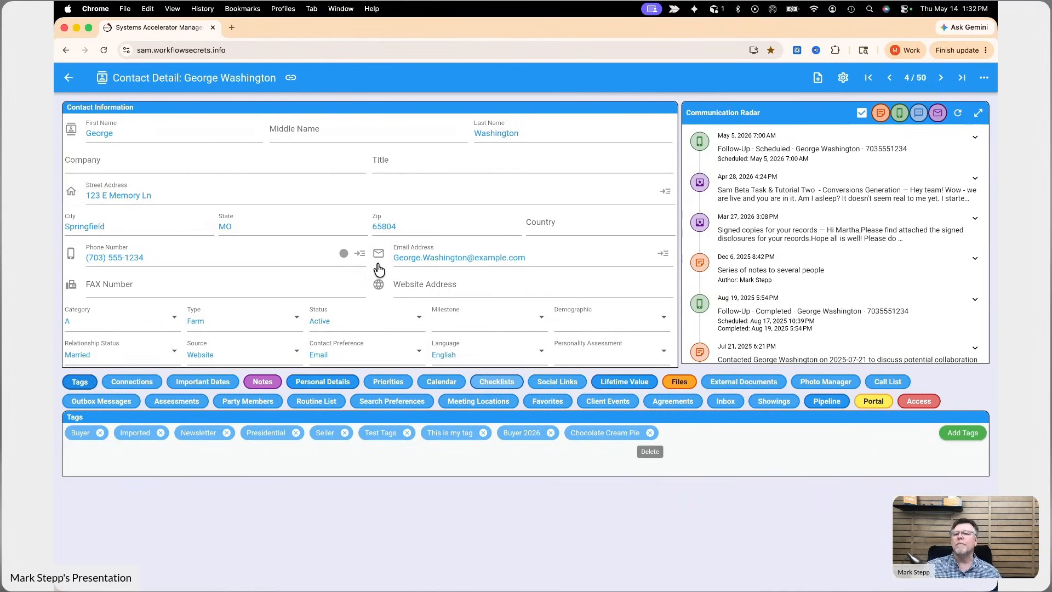
Leave the contact record and open the date field manager among the Menu Options in the account's Setup
click(75, 83)
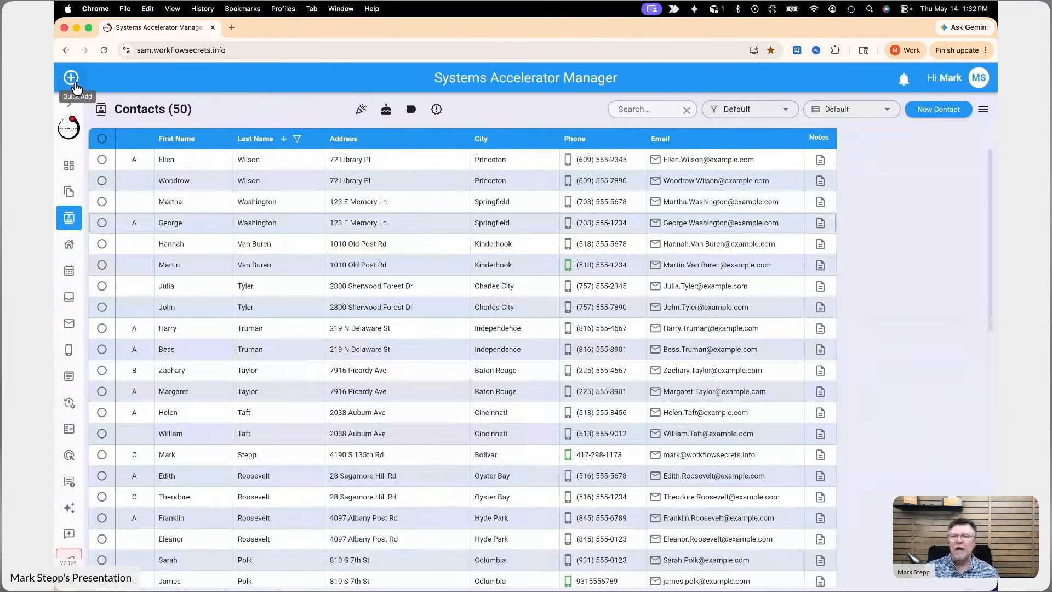
click(70, 403)
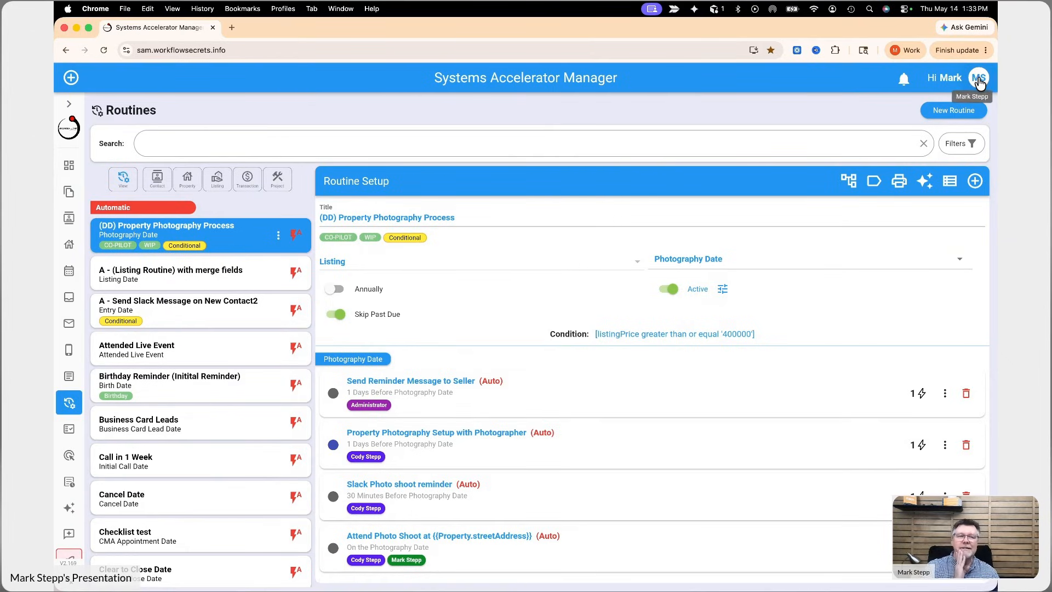
click(980, 80)
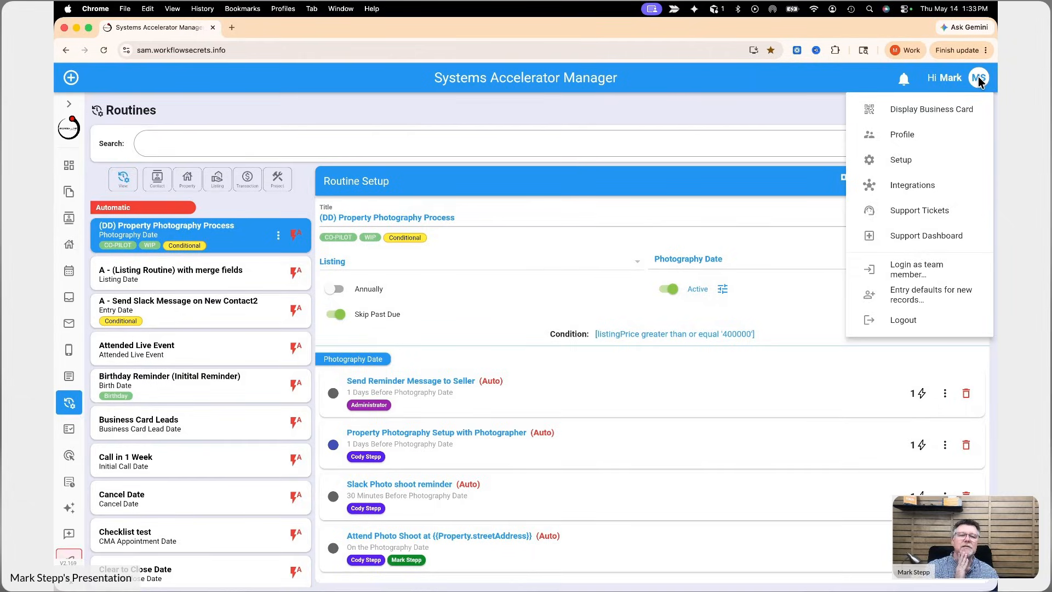
click(927, 160)
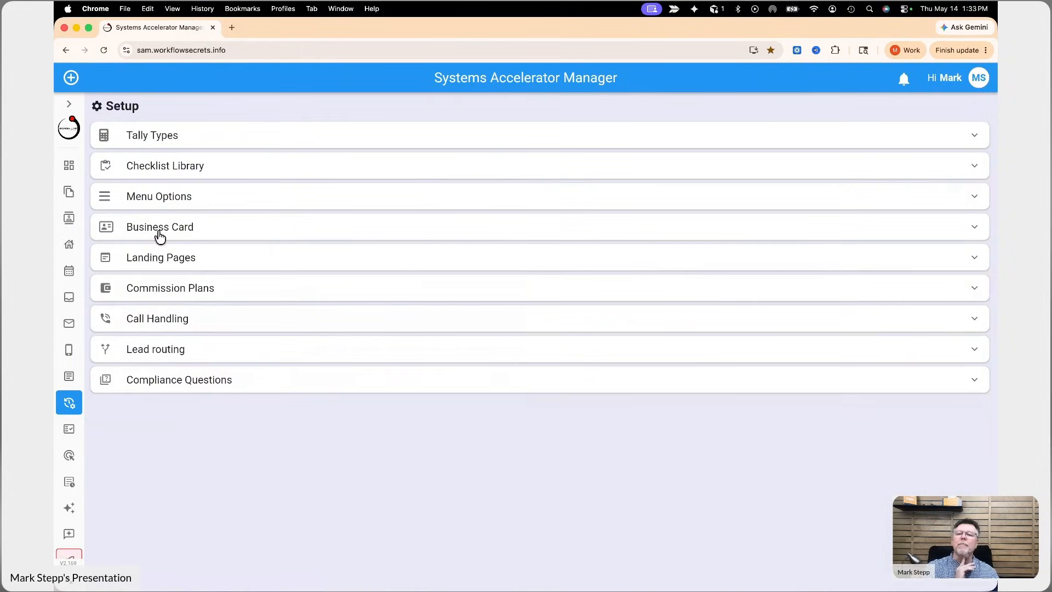
click(179, 202)
scroll(316, 327, down, 1)
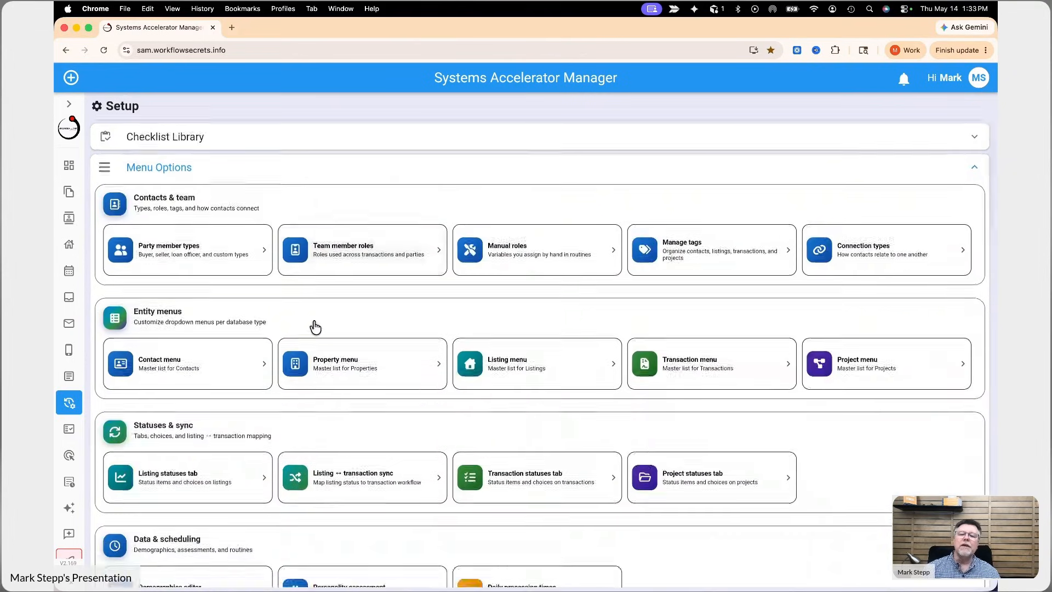
scroll(316, 327, down, 10)
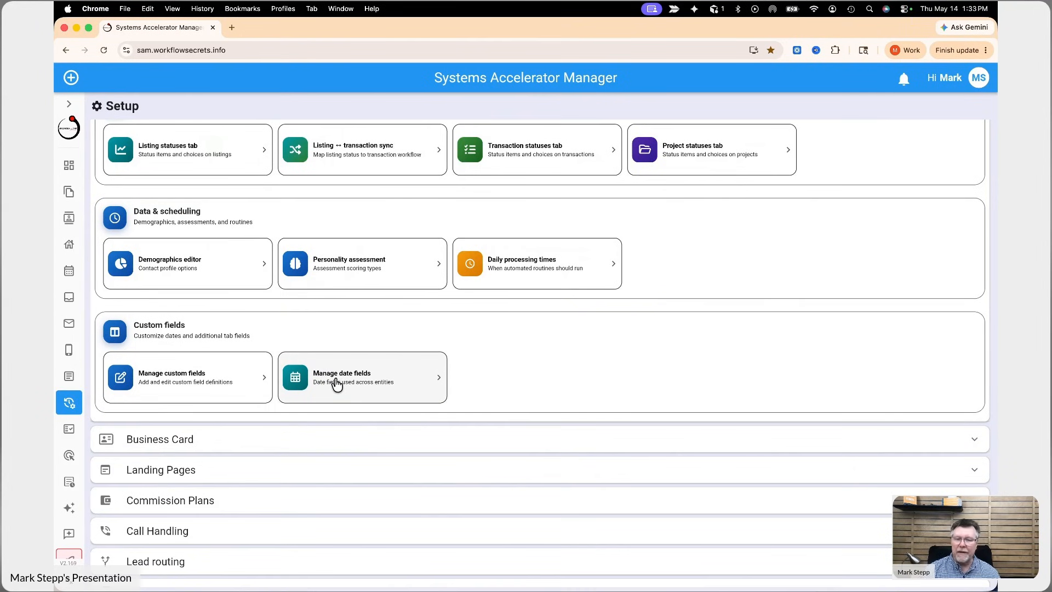
click(355, 382)
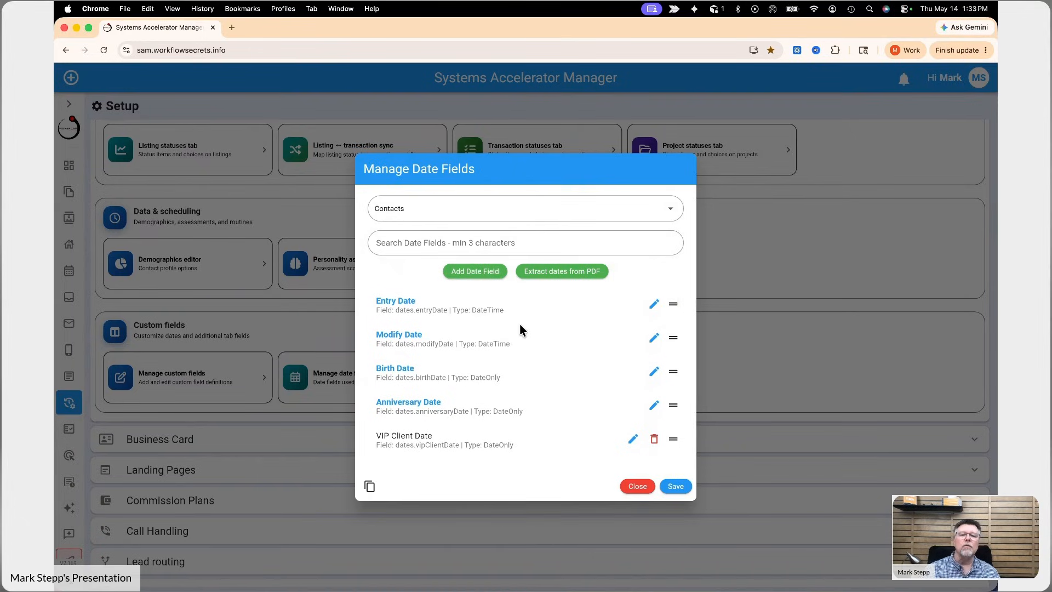
Examine the date fields defined for contacts and for listings
scroll(498, 337, down, 10)
scroll(494, 339, down, 15)
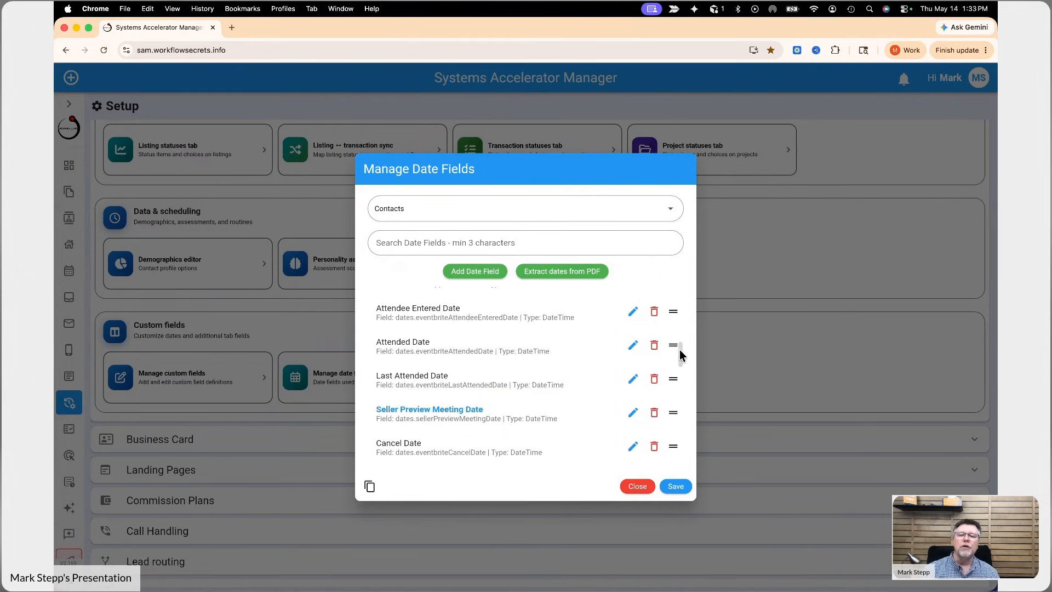
click(468, 213)
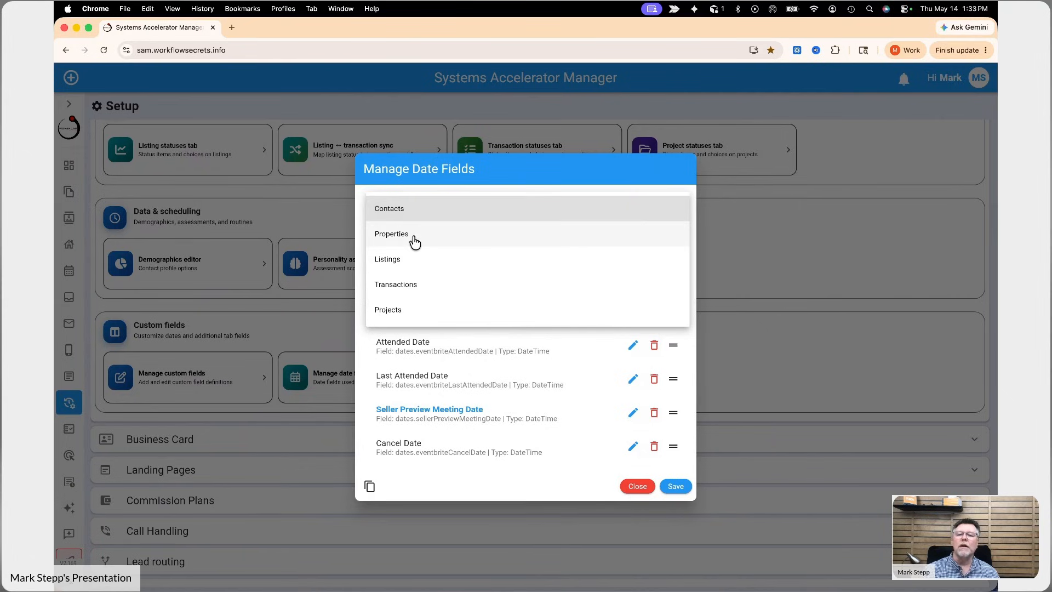
click(412, 265)
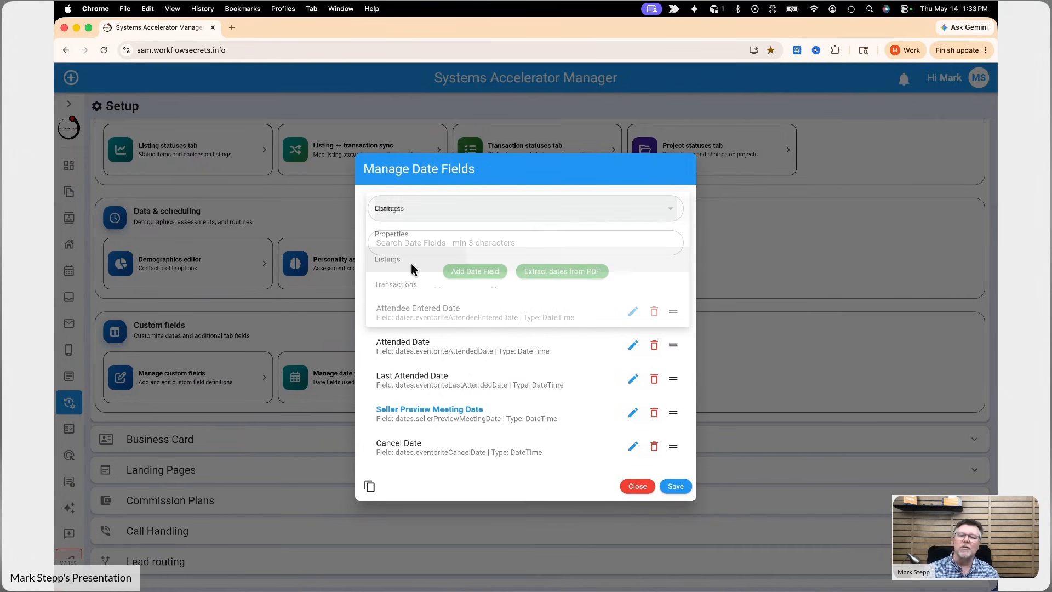
scroll(413, 274, down, 4)
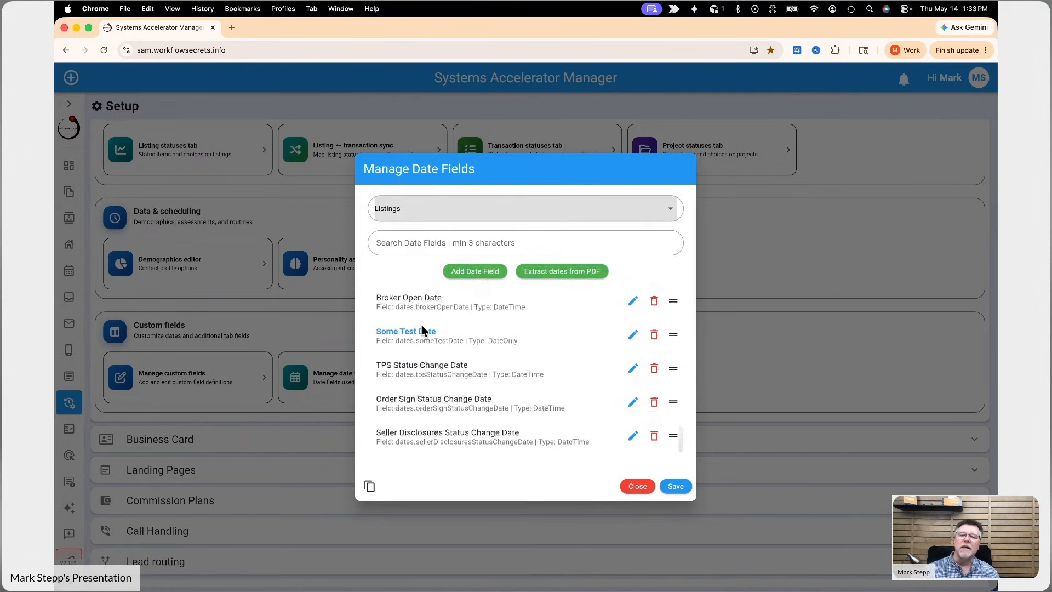
Add the system date field Tags Removed Date to the Contacts date fields and save the list
click(416, 208)
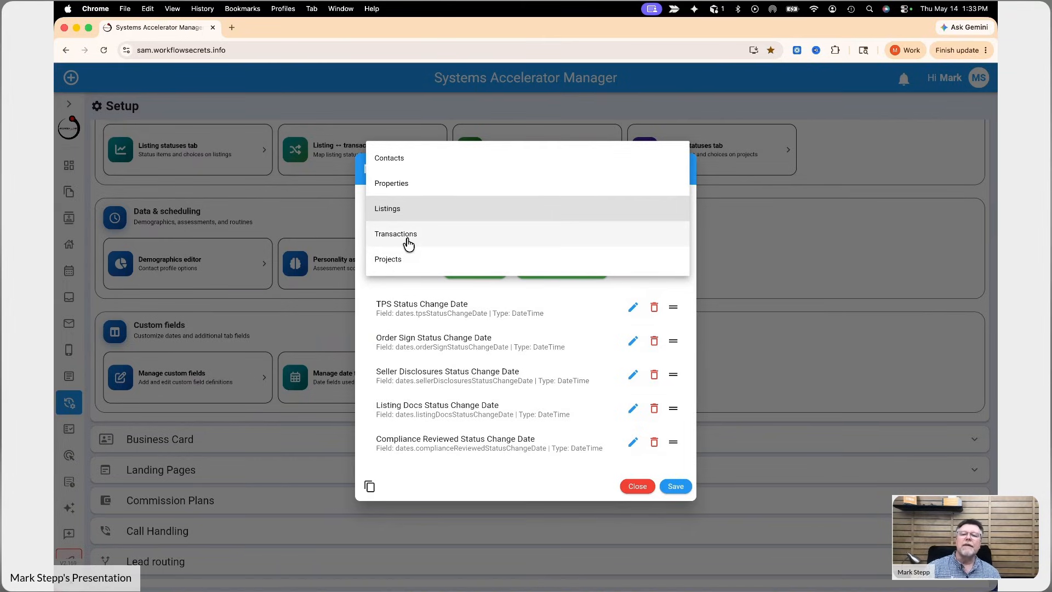
click(402, 158)
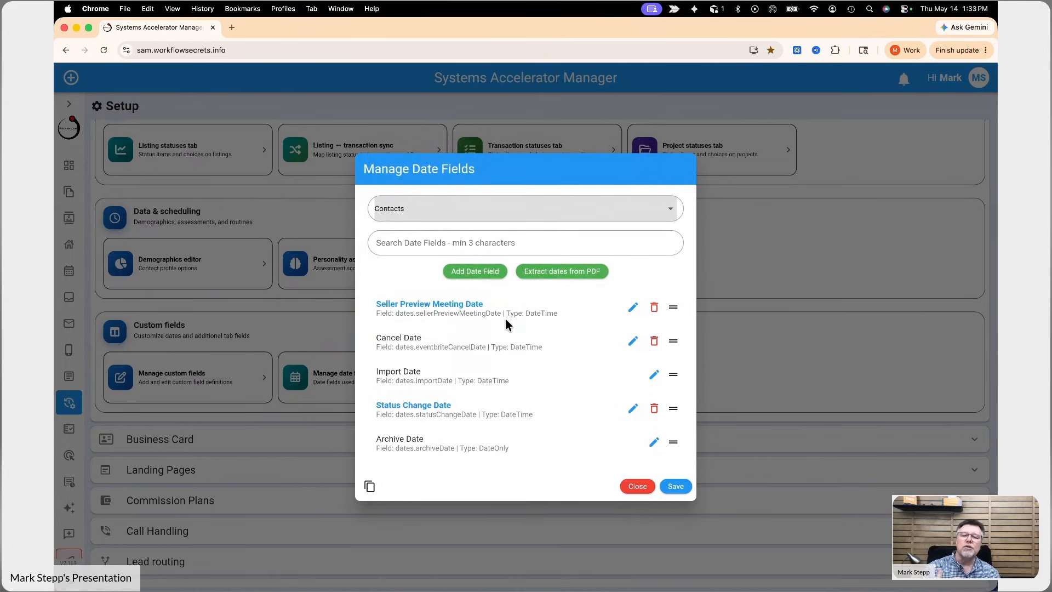
click(481, 271)
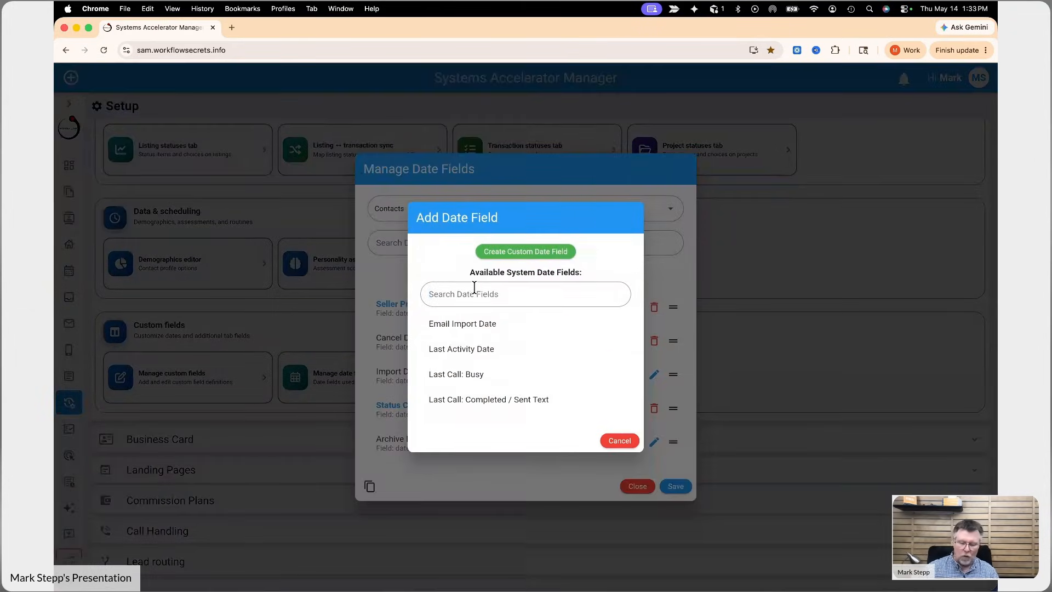
text(tag)
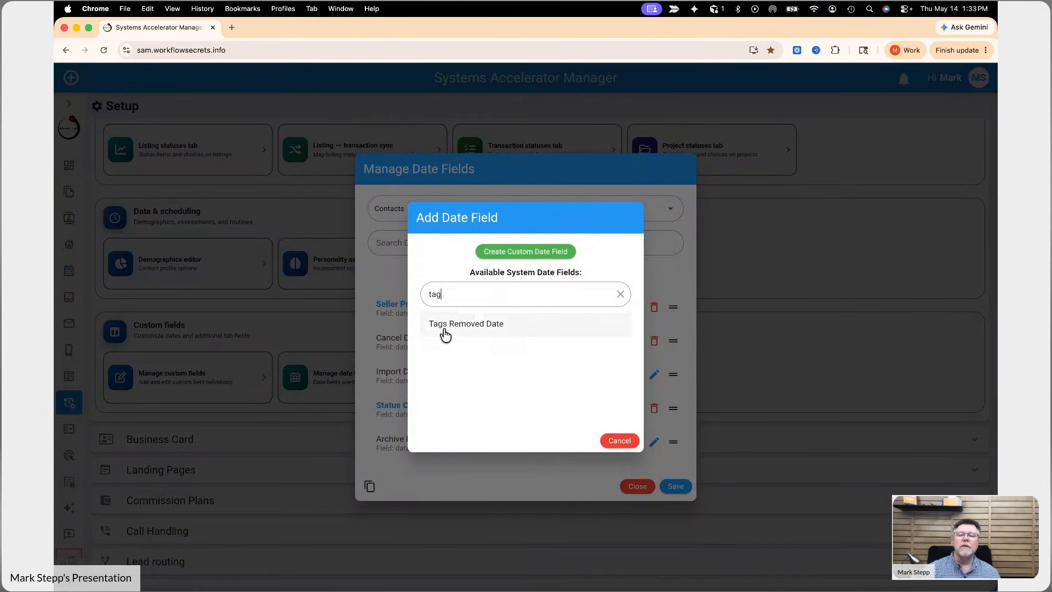
click(483, 328)
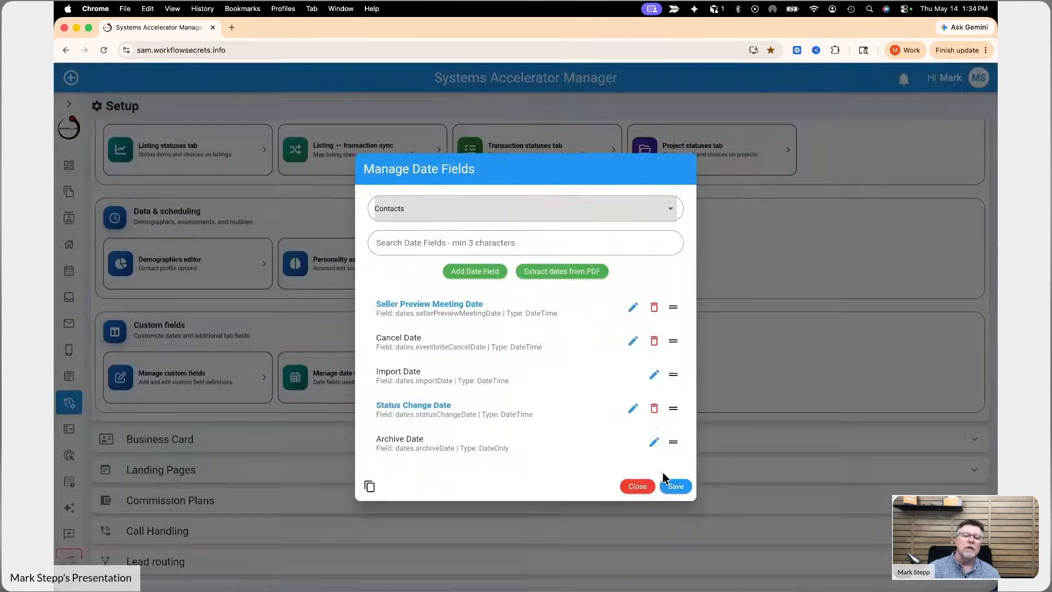
scroll(515, 393, down, 10)
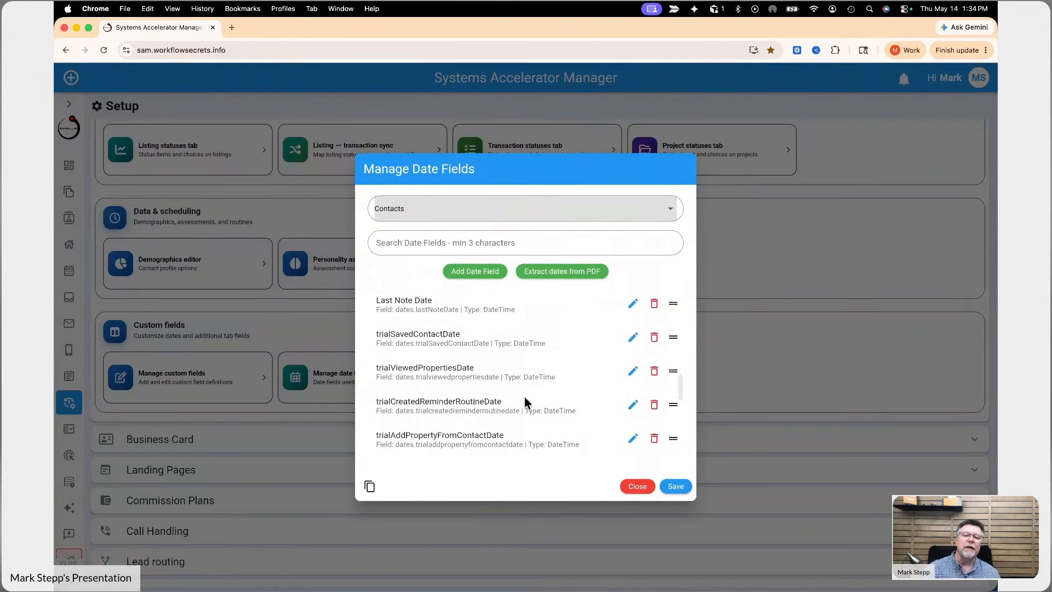
scroll(525, 403, up, 8)
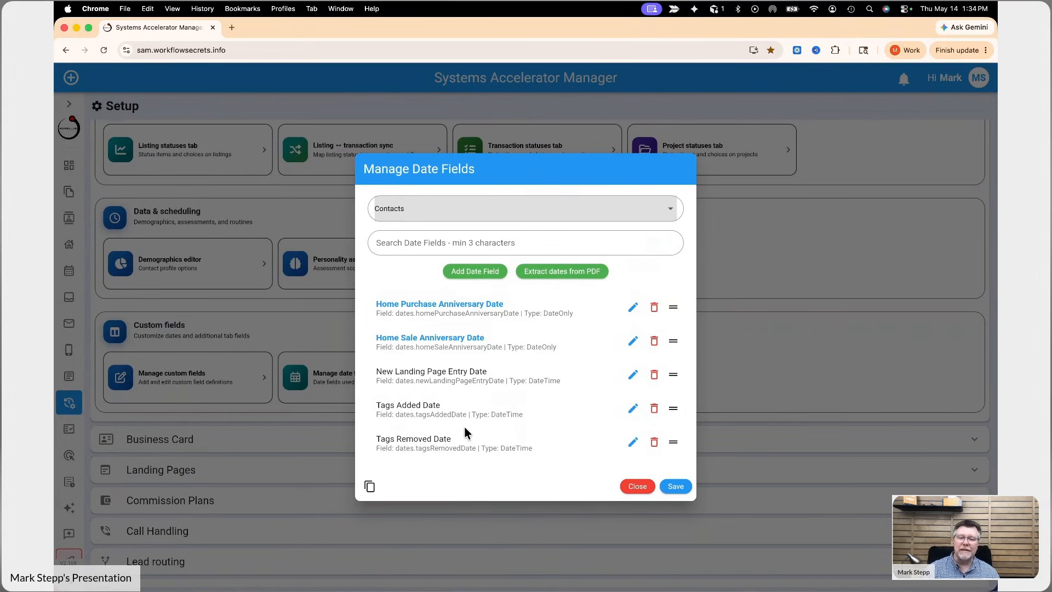
click(678, 491)
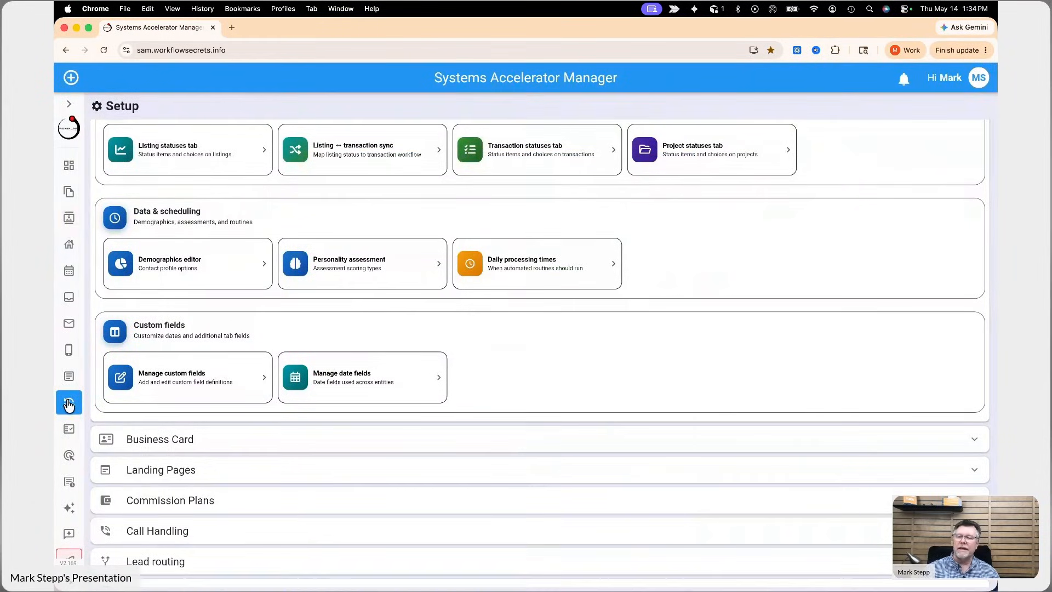
Create a new reminder routine for contacts based on the Tags Added Date field
click(69, 404)
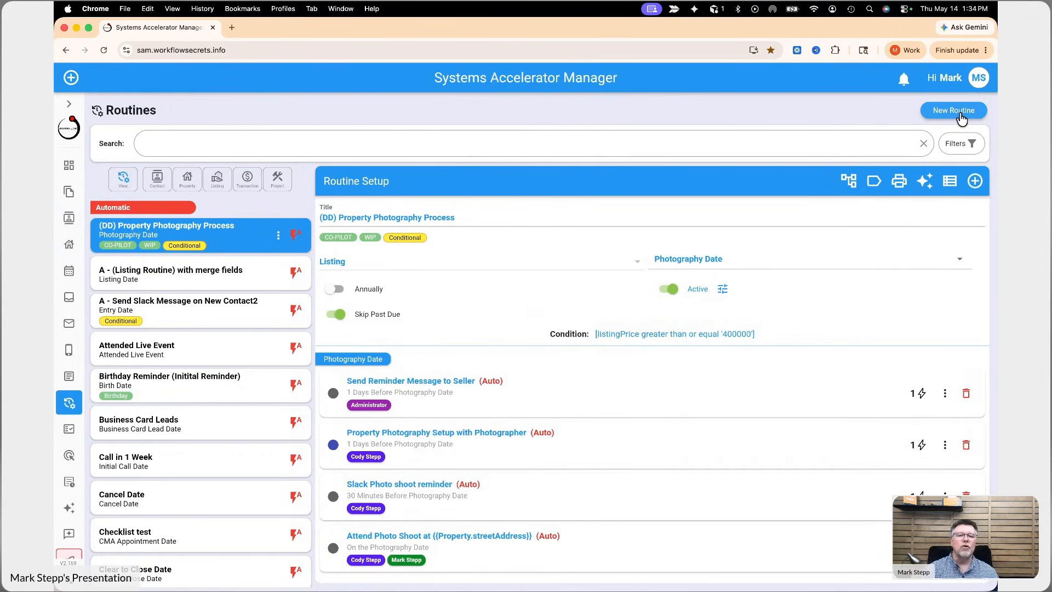
click(954, 111)
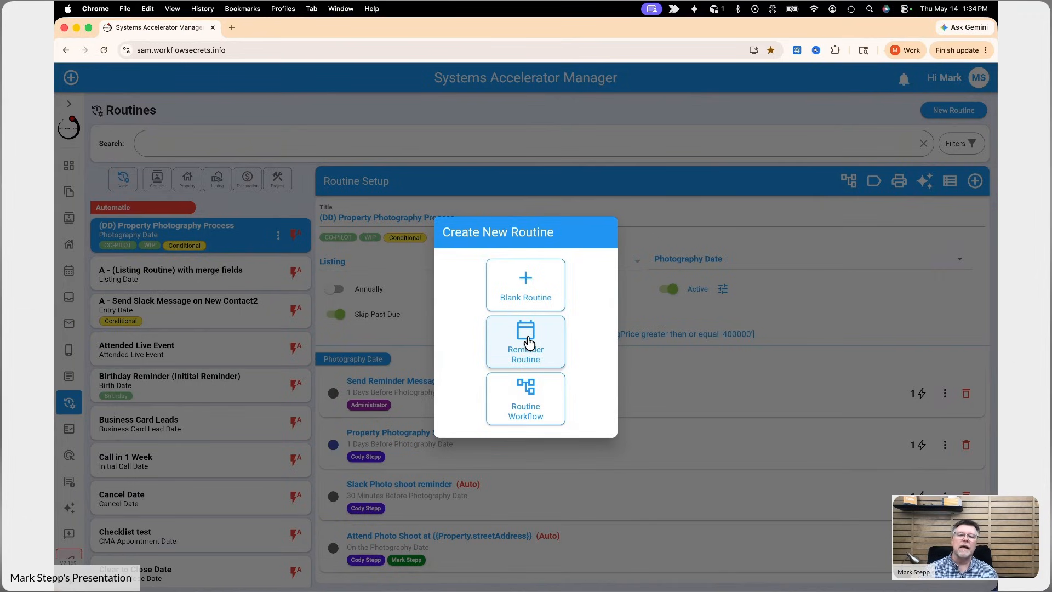
click(528, 343)
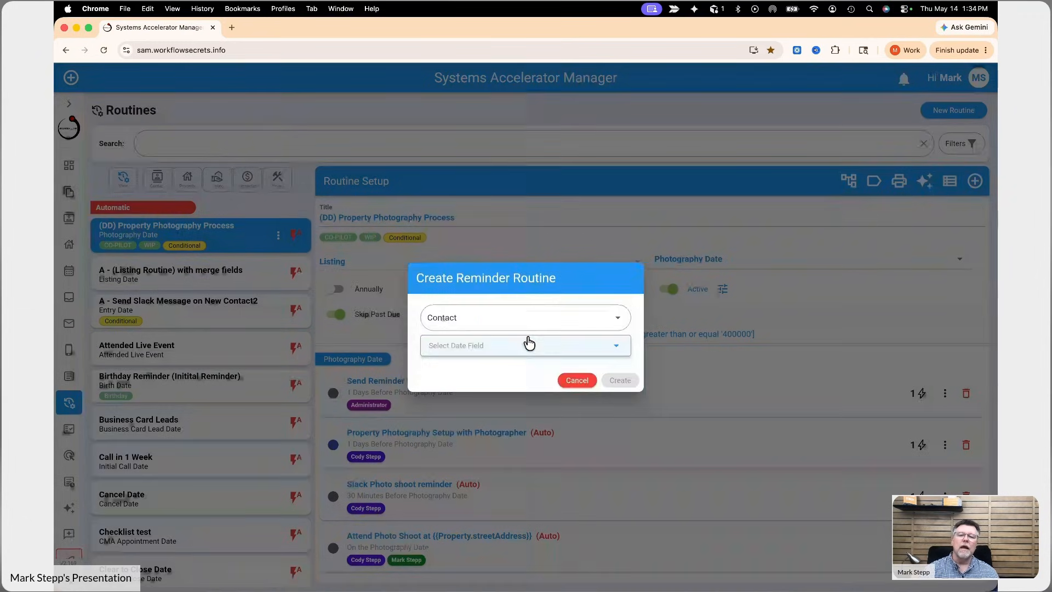
click(465, 346)
text(tag)
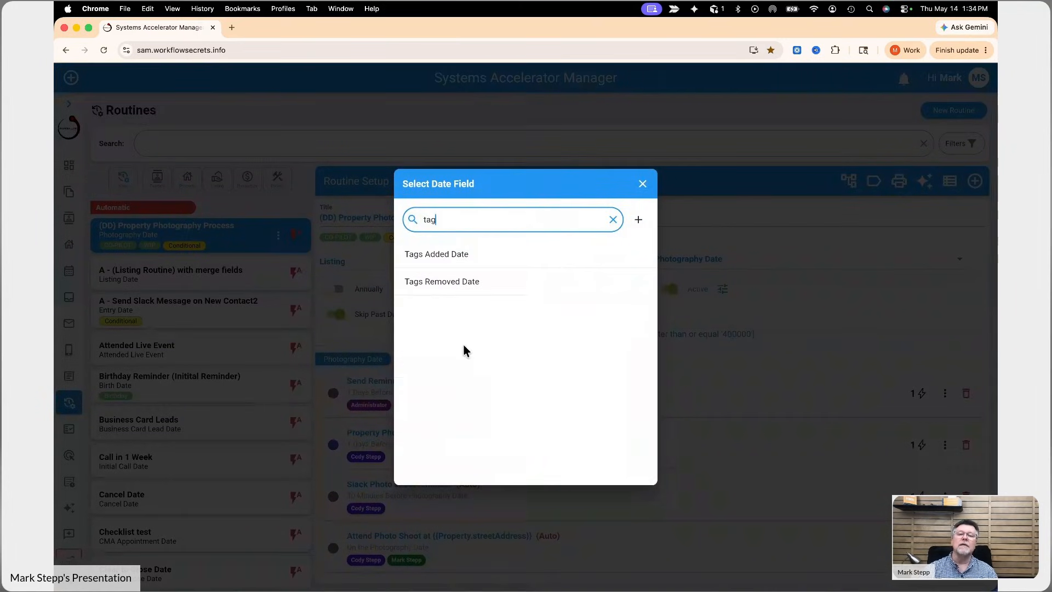
click(468, 264)
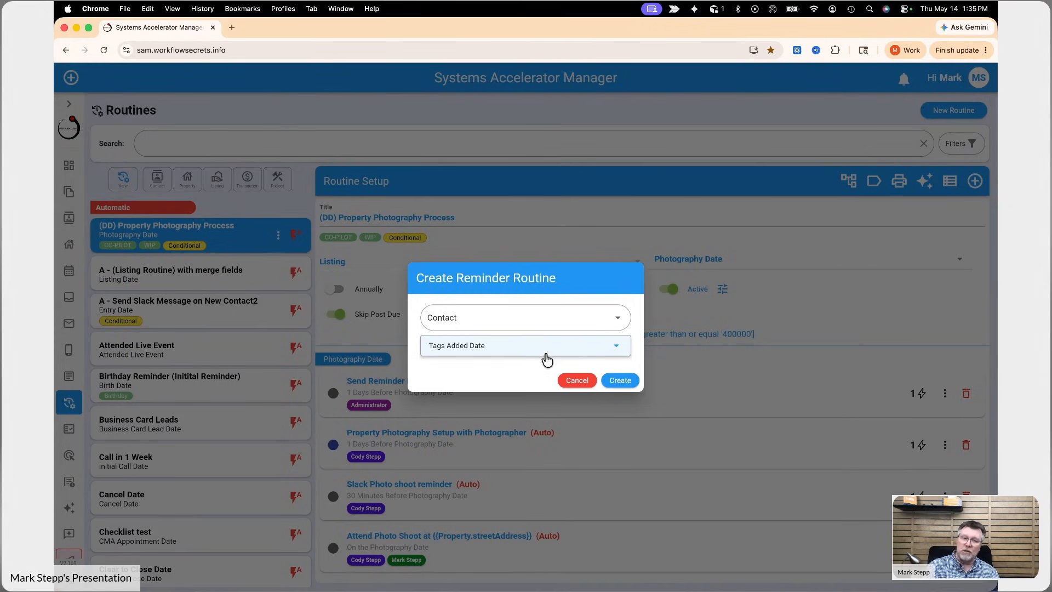
click(621, 382)
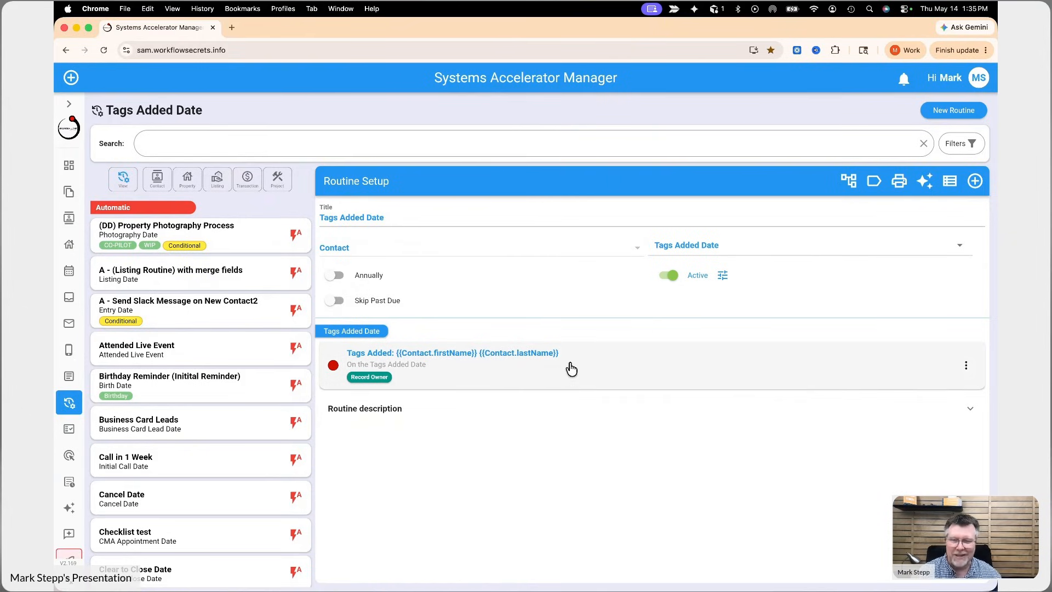
Add a condition to the Tags Added Date routine that requires tags to equal Newsletter
click(724, 277)
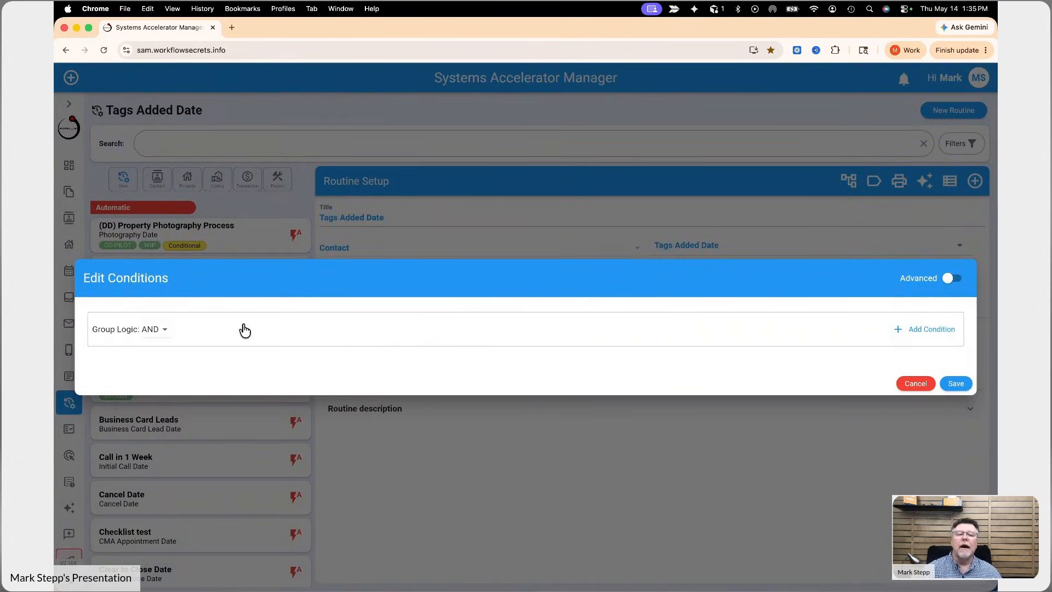
click(927, 330)
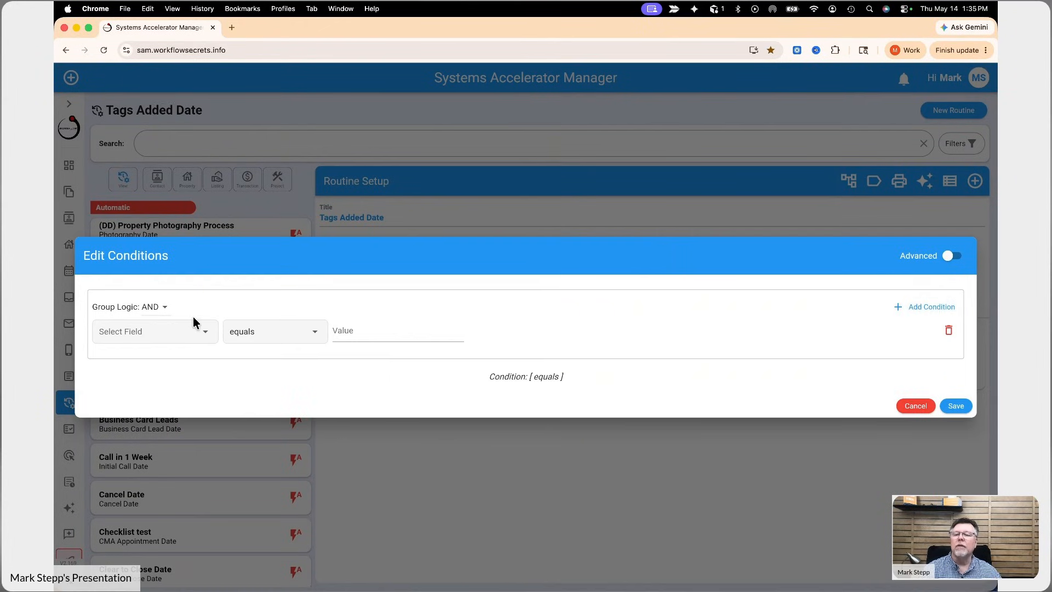
click(186, 336)
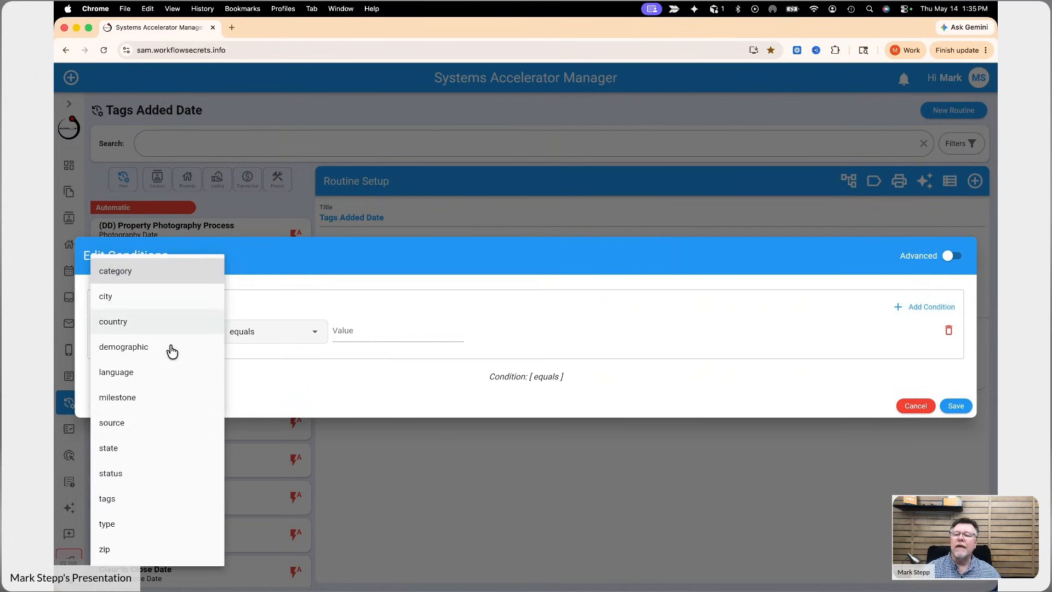
click(123, 498)
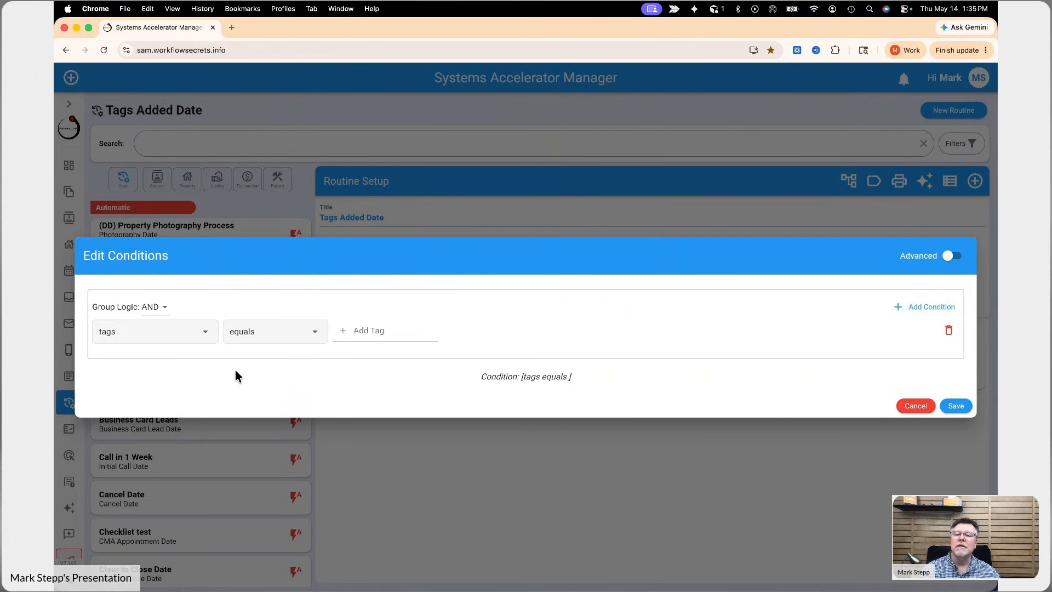
click(347, 333)
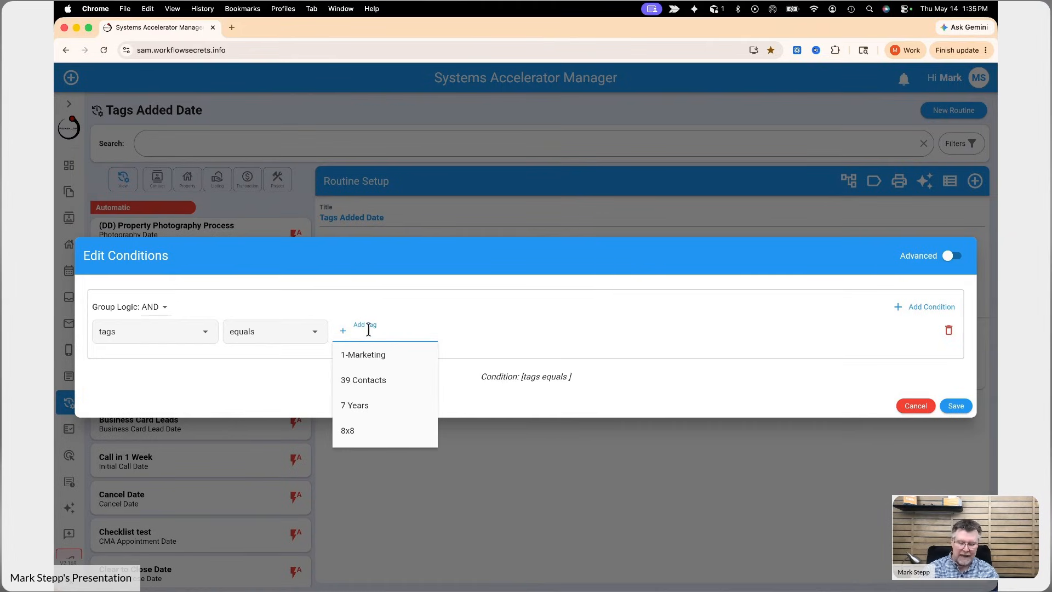
text(news)
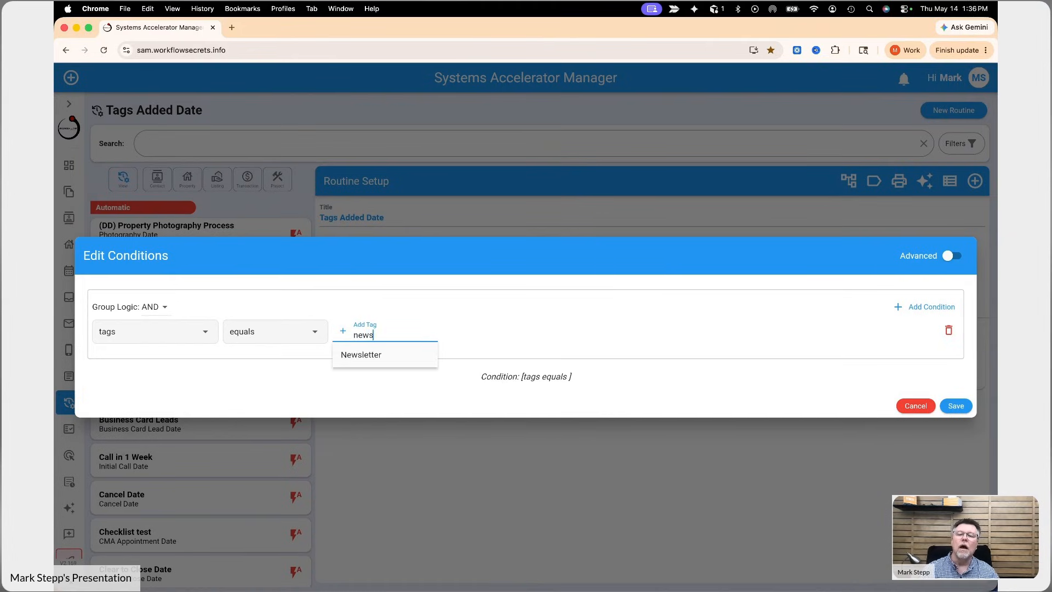
click(358, 356)
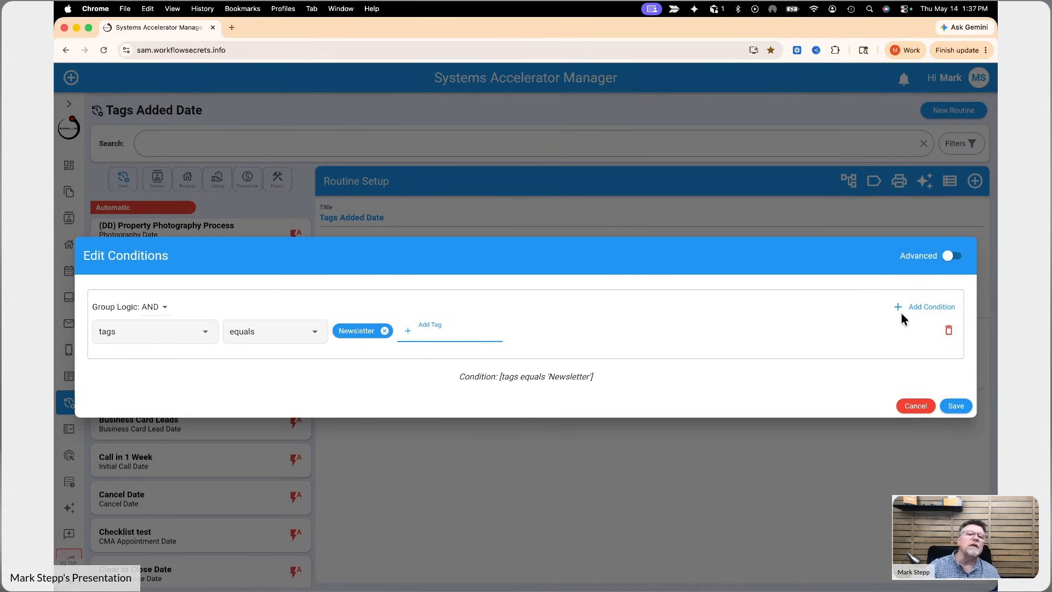
Add a second condition to the routine requiring that tags does not equal Some New Tag, and save the conditions
click(920, 306)
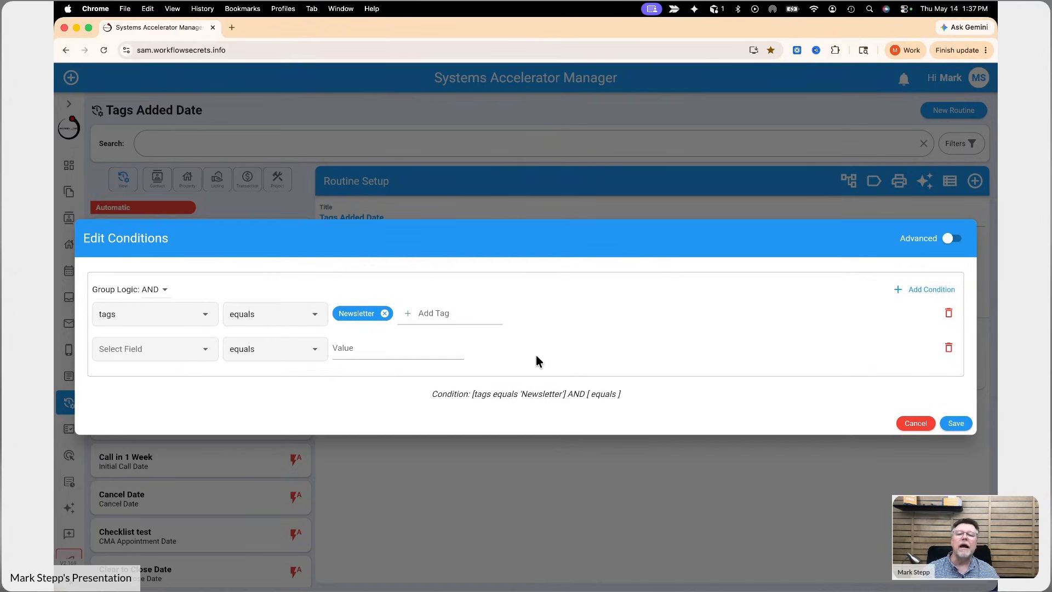
click(154, 350)
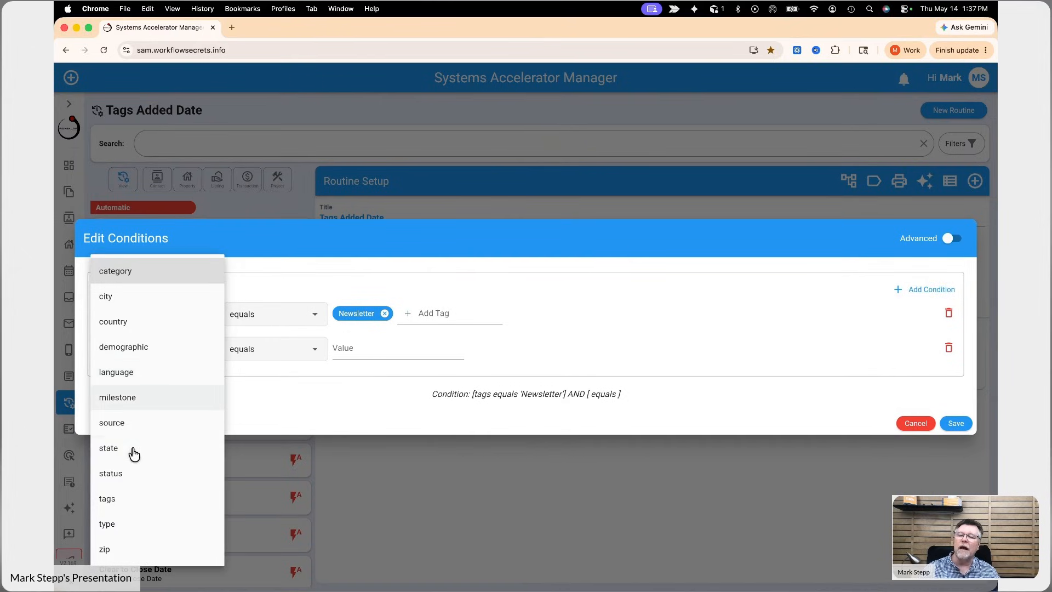
click(122, 498)
click(269, 355)
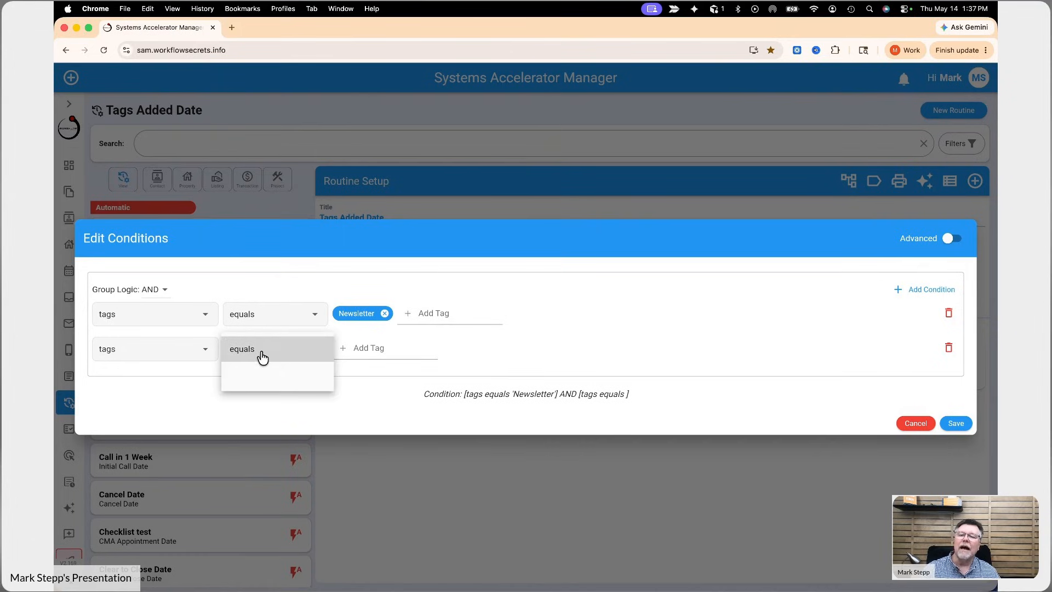
click(258, 378)
click(370, 348)
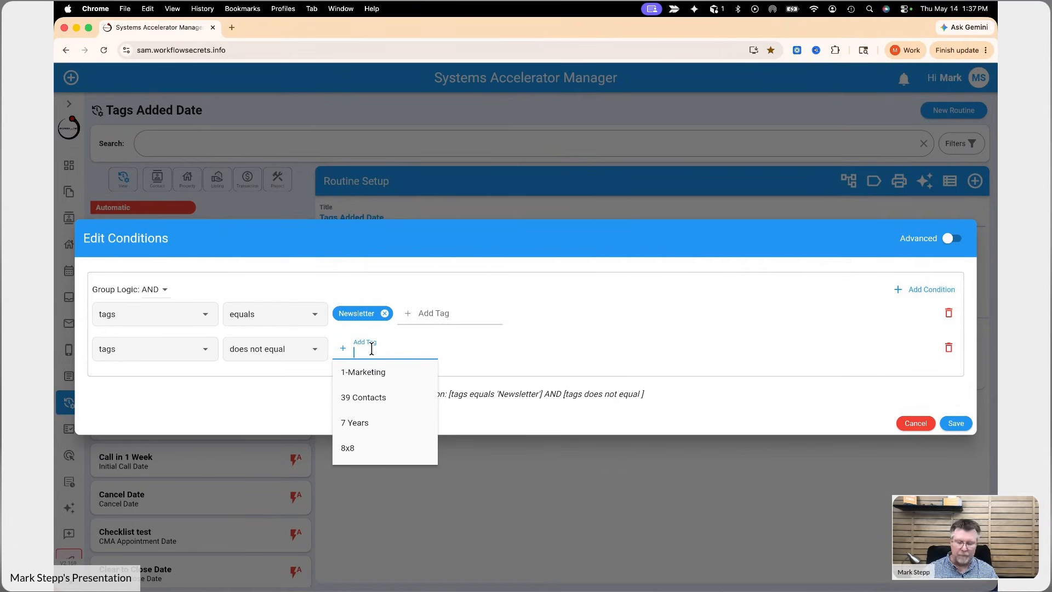
text(o)
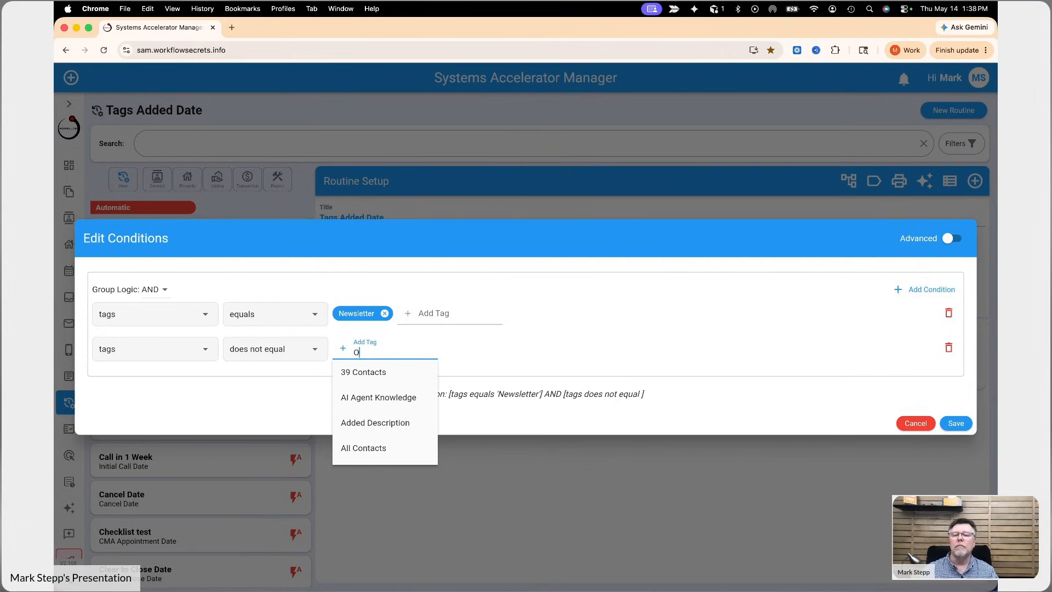
key(BackSpace)
text(N)
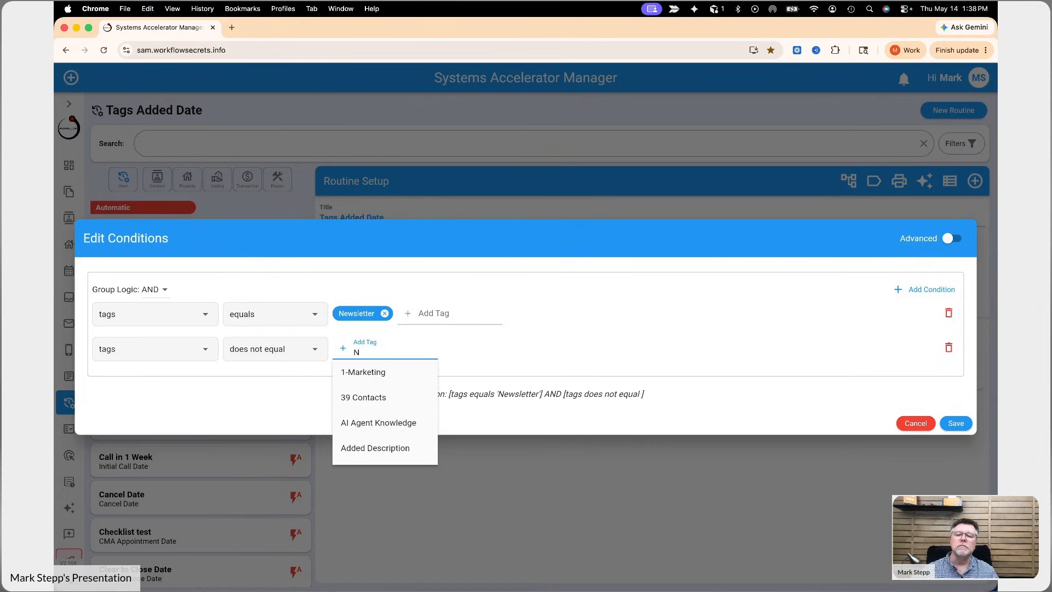
text(ew)
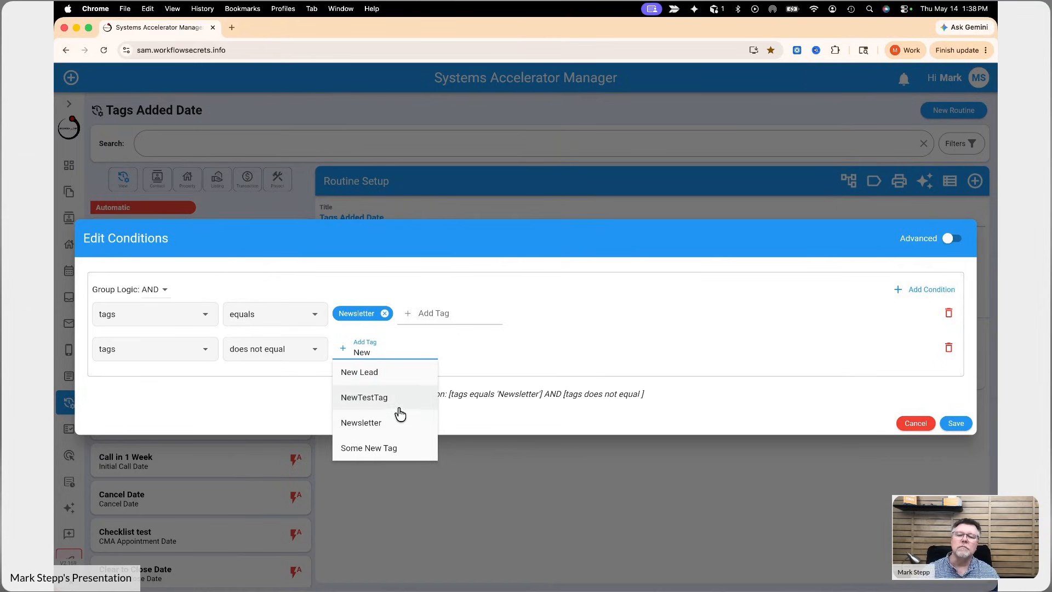
click(374, 458)
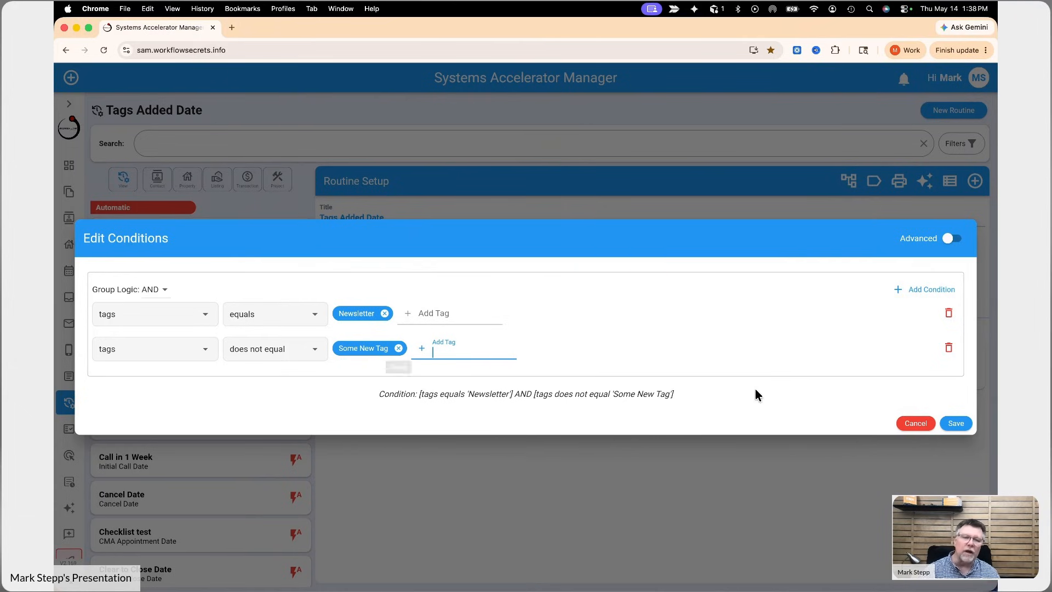
click(963, 428)
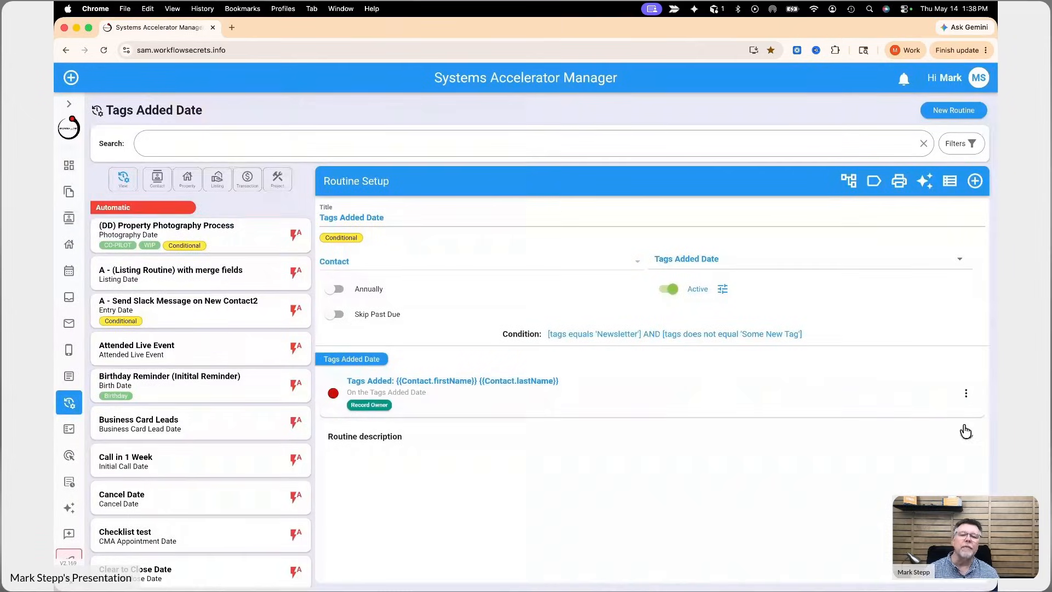
Start an Update Field action in the routine's Tags Added activity and set its field to update to Add tags
click(486, 394)
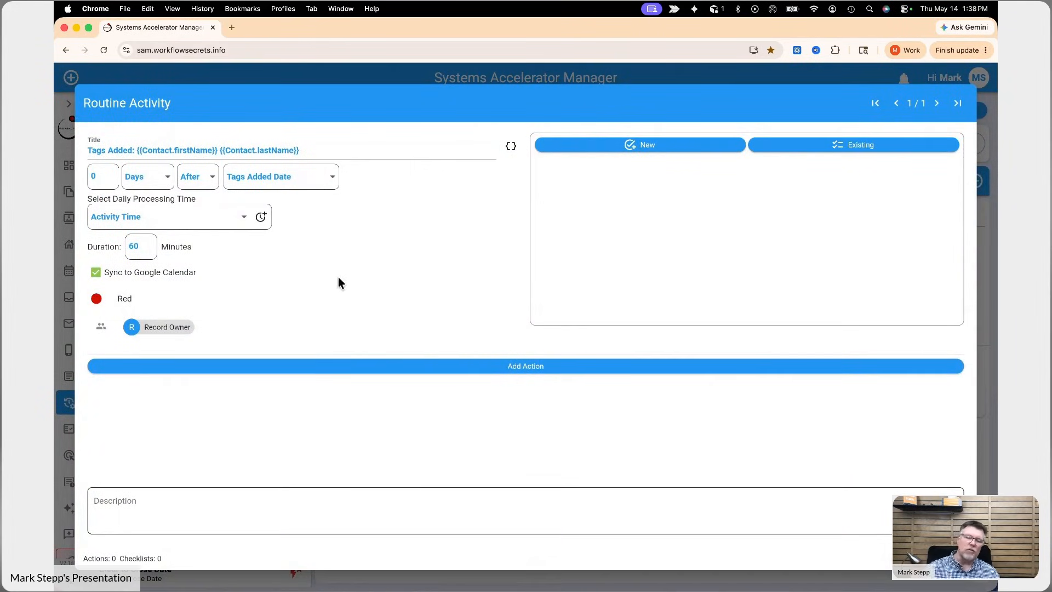
click(460, 366)
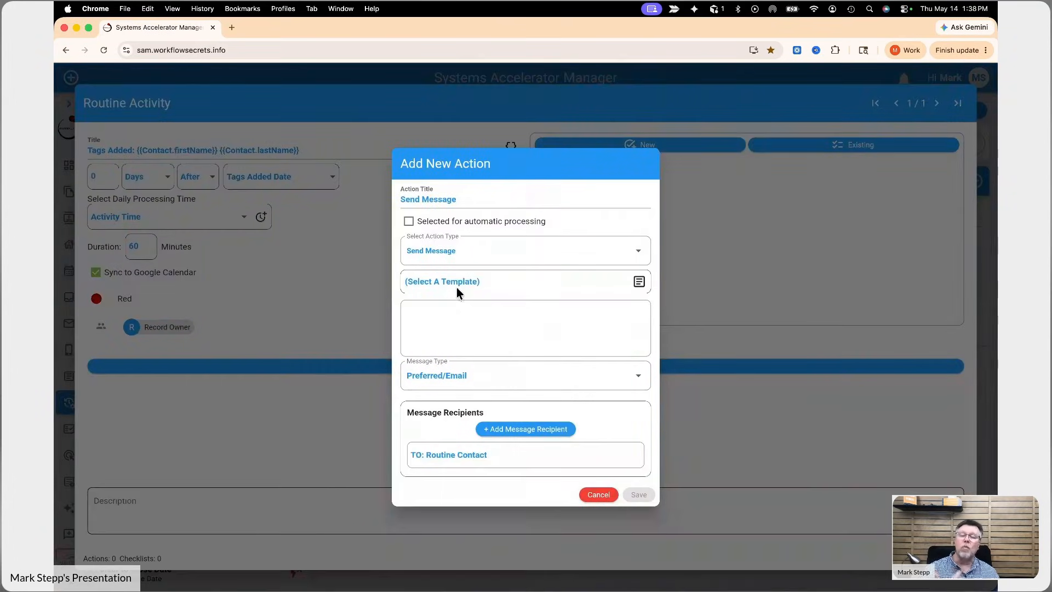
click(458, 258)
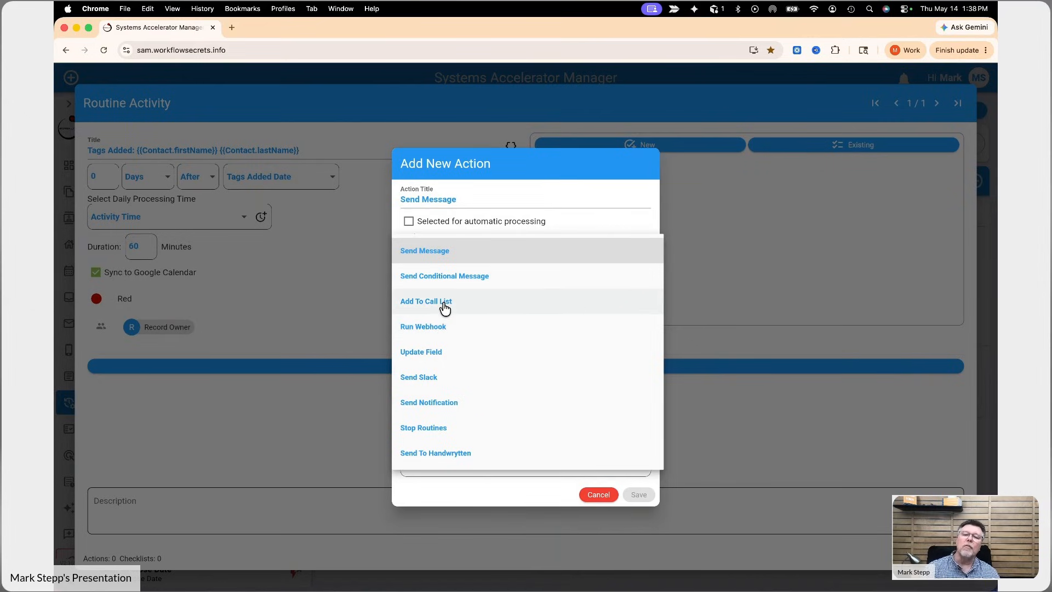
click(441, 357)
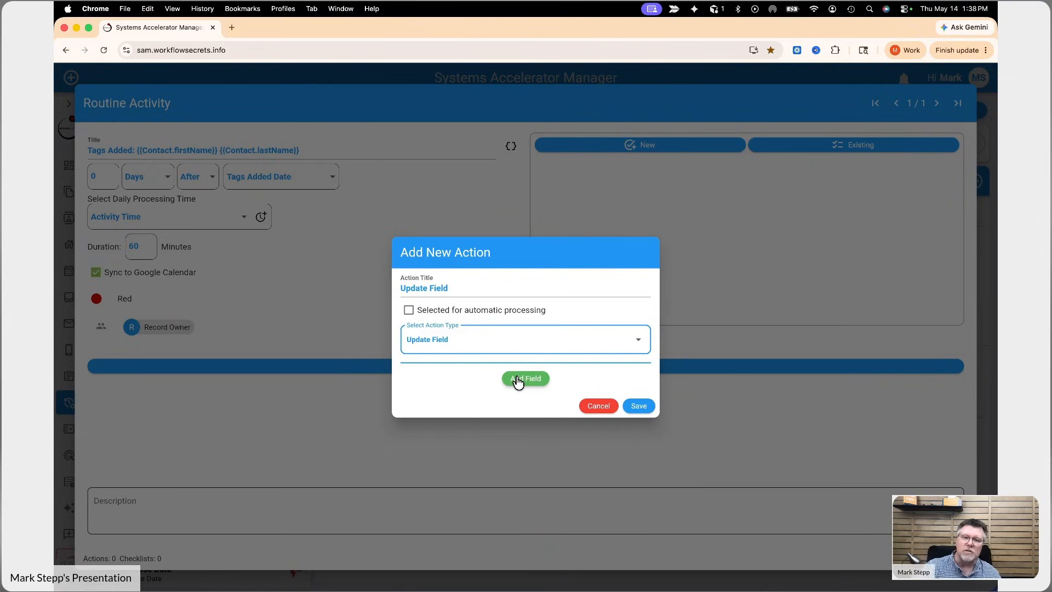
click(517, 381)
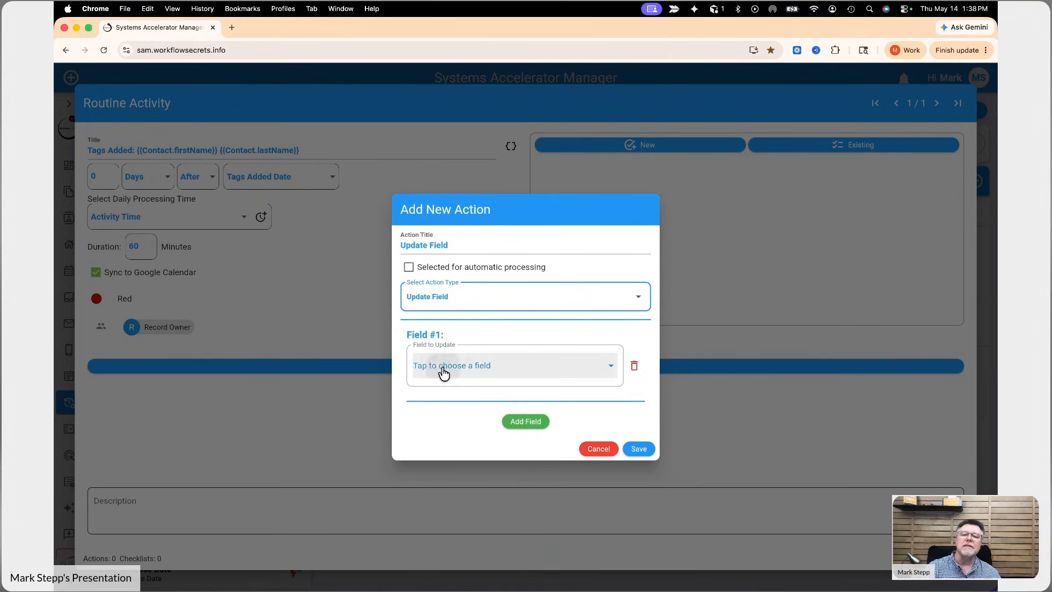
click(441, 366)
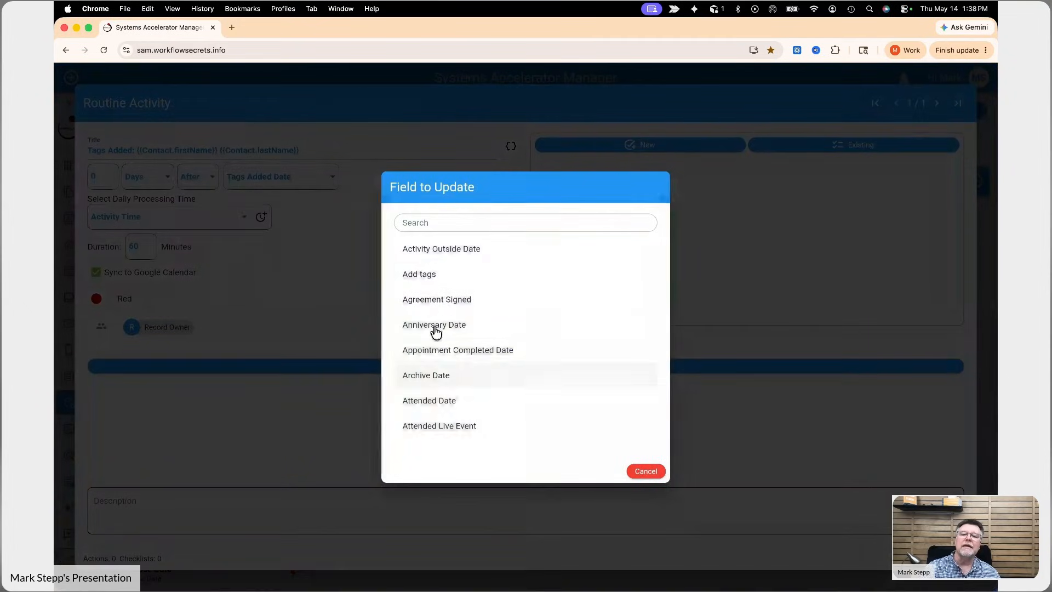
click(422, 275)
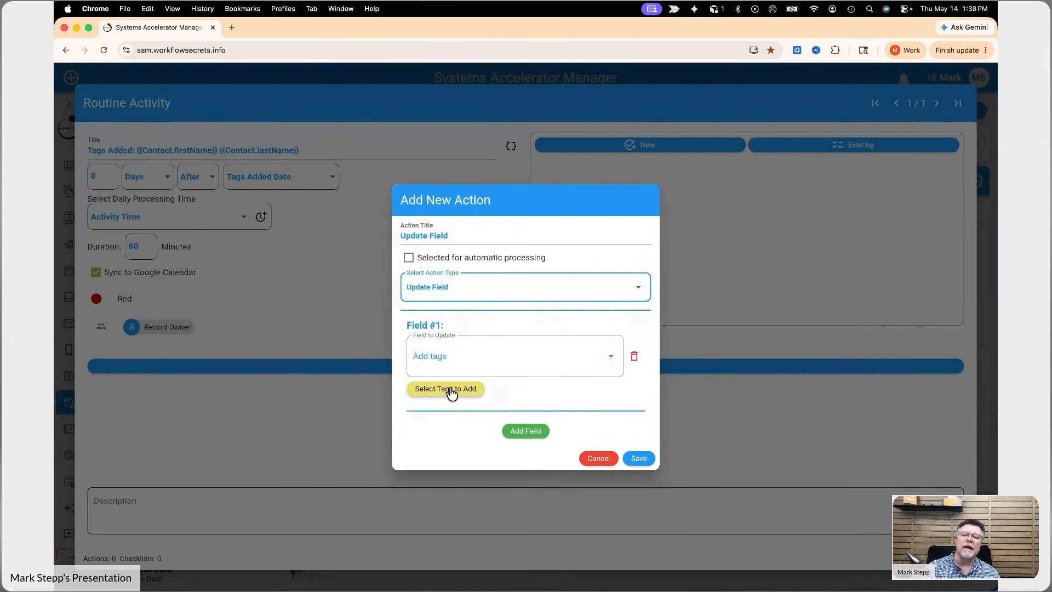
Choose Some New Tag as the tag to add and save the new action
click(450, 390)
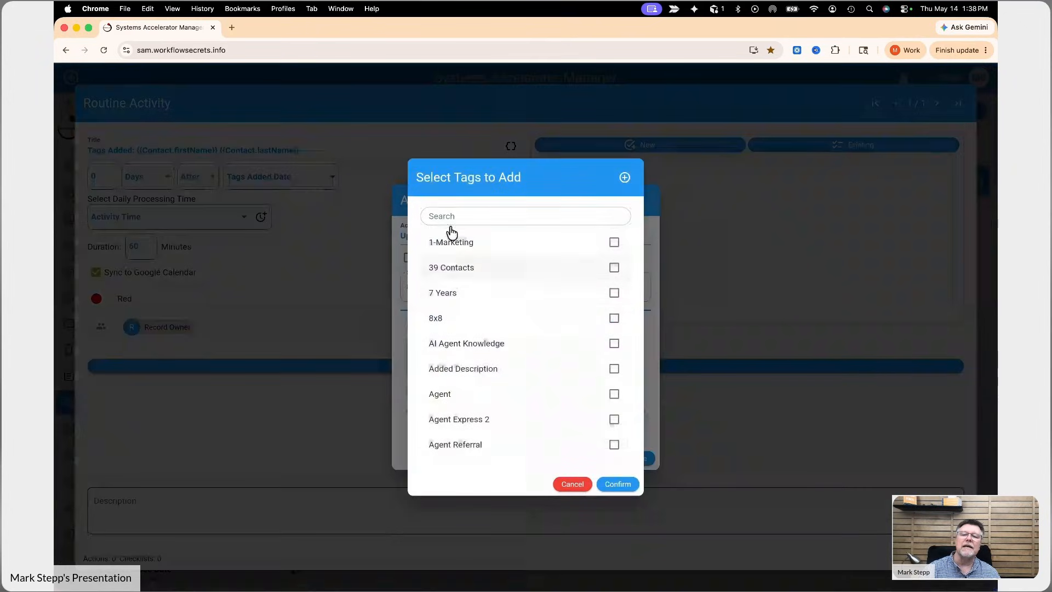
click(449, 216)
text(some)
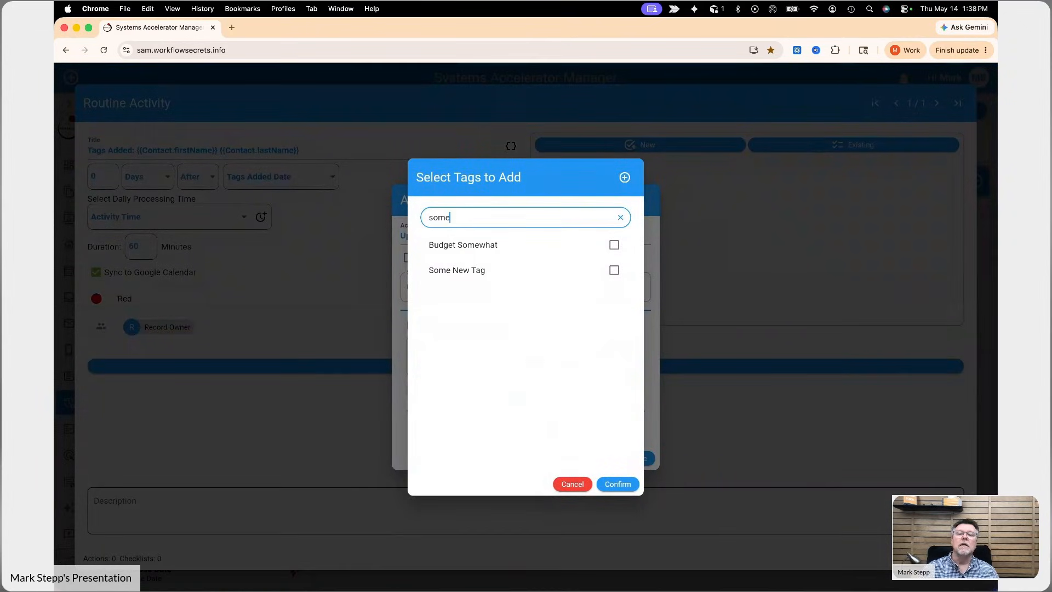
click(450, 272)
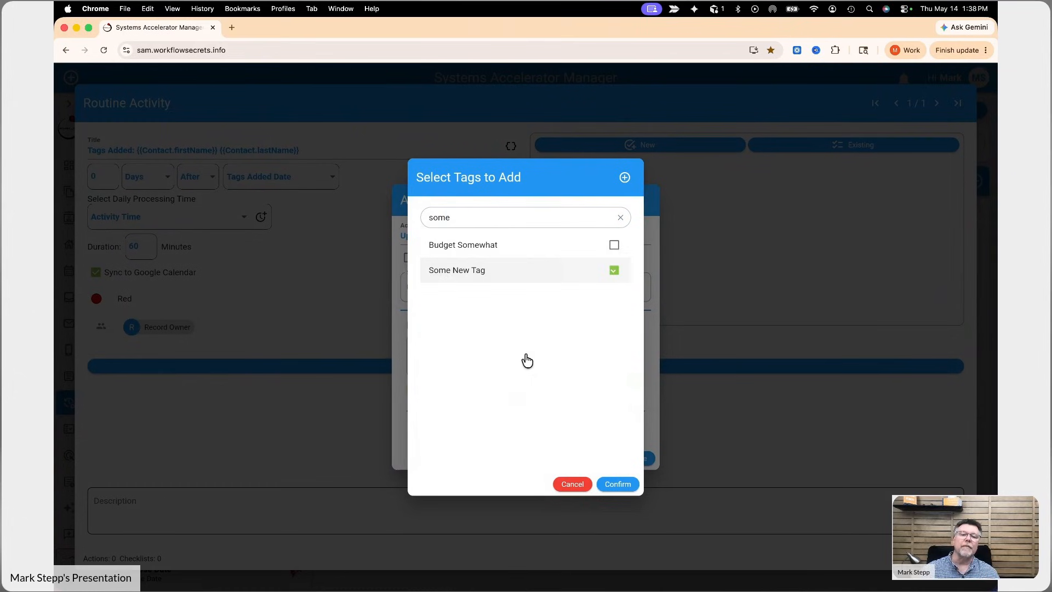
click(615, 484)
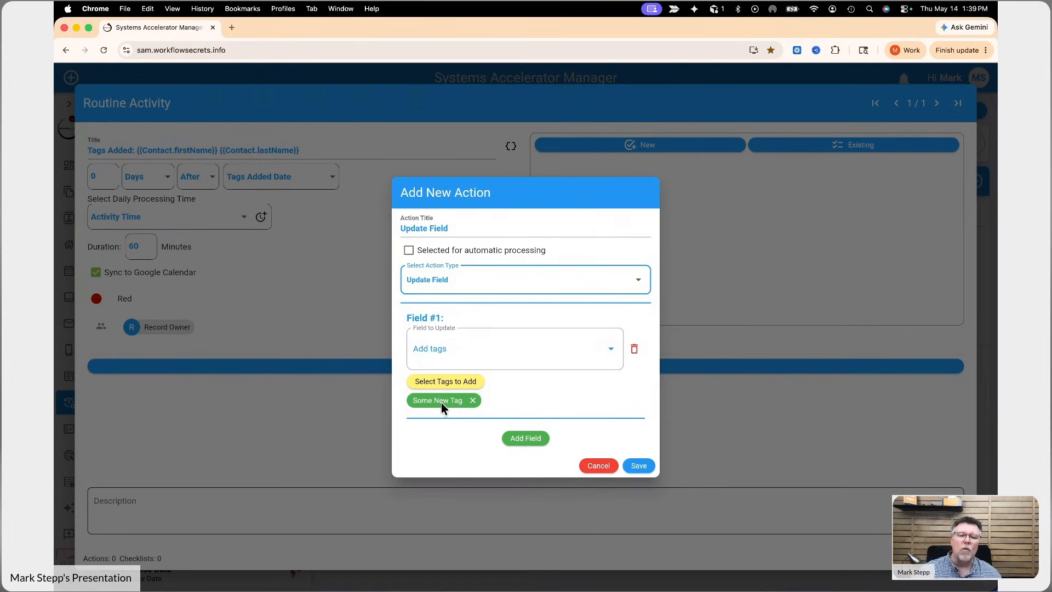
click(641, 465)
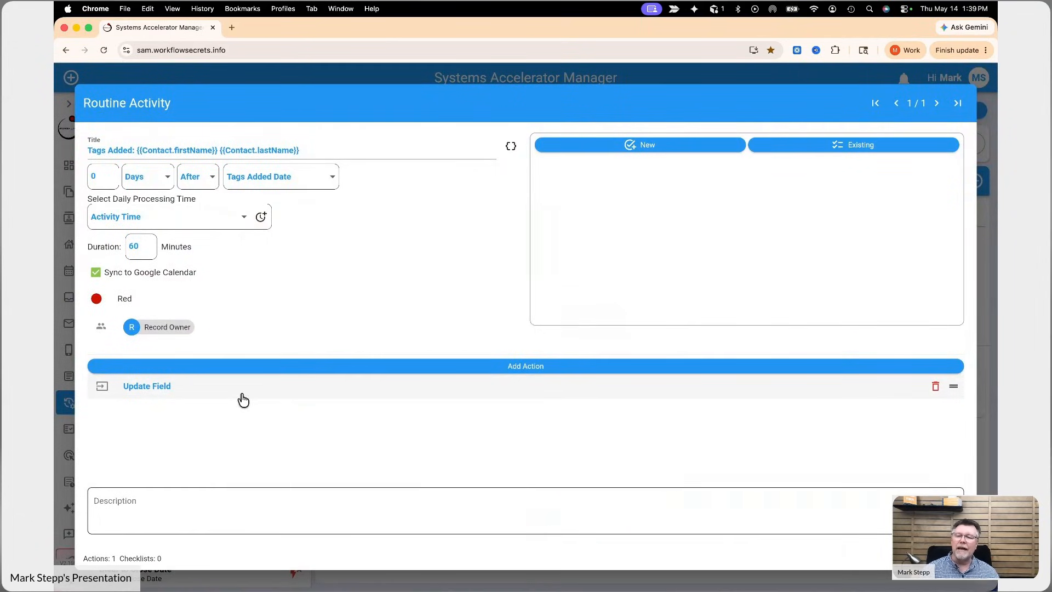
Mark the Update Field action as selected for automatic processing, then save the action and the routine activity
click(387, 392)
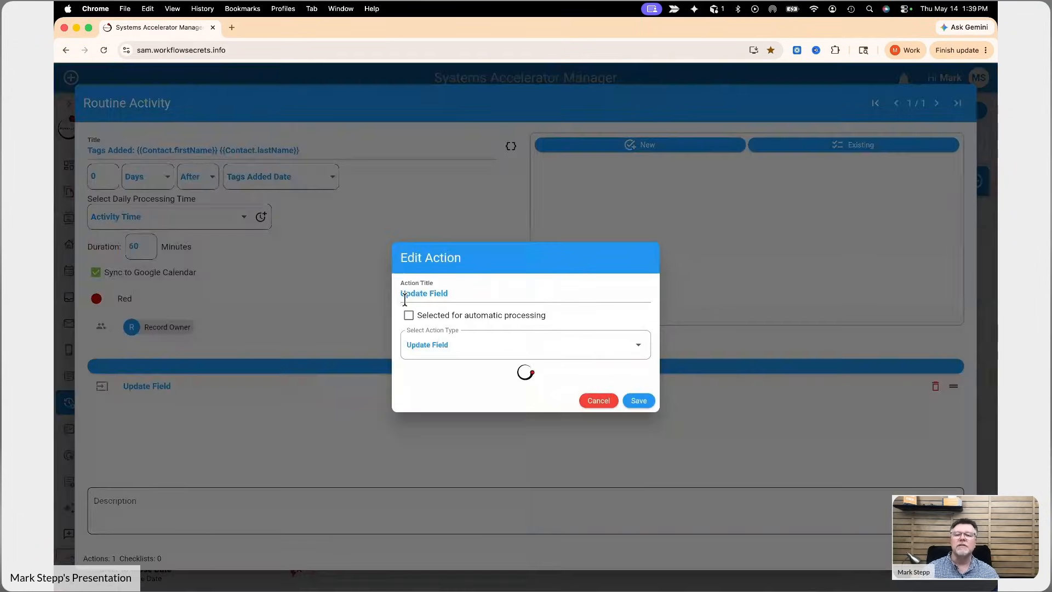
click(419, 318)
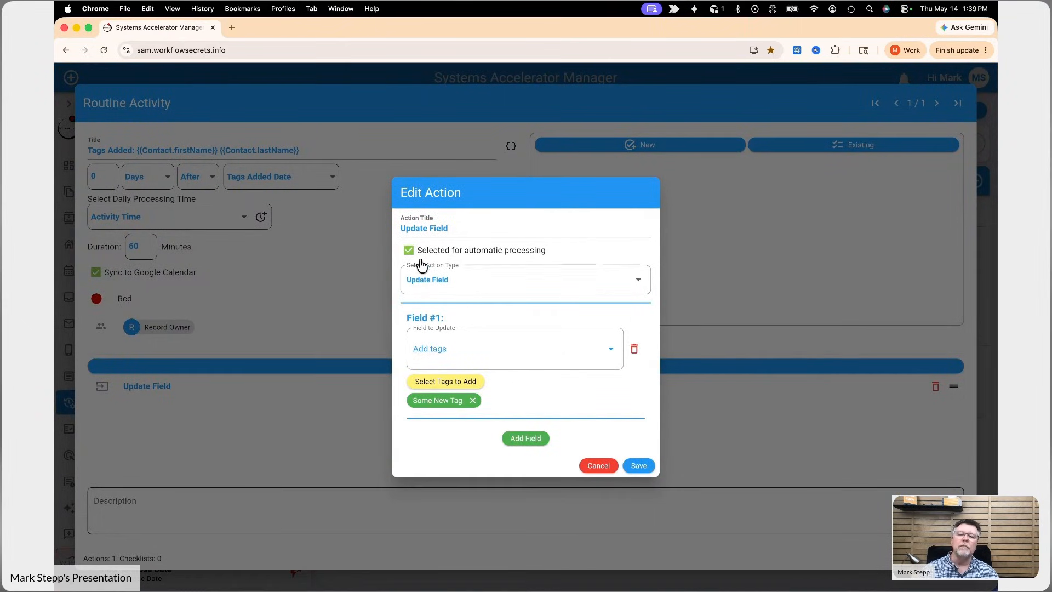
click(640, 466)
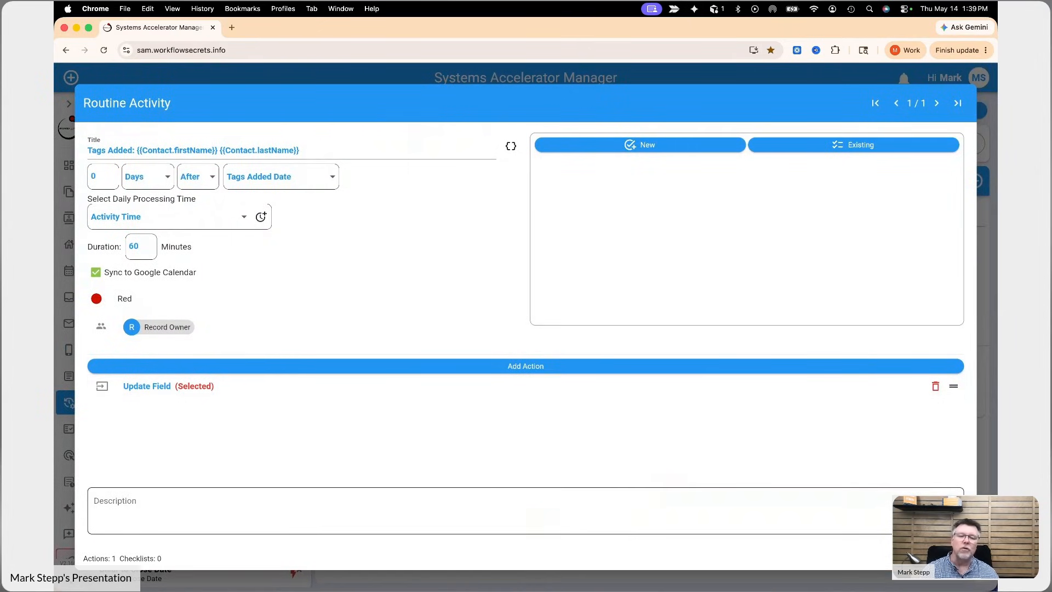
click(951, 558)
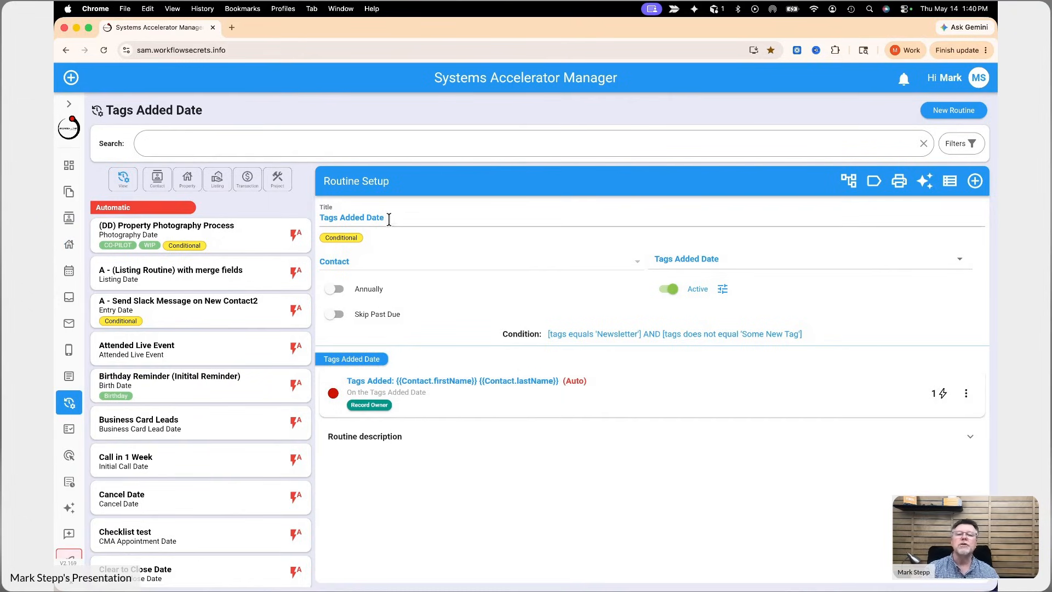
Add the Newsletter tag to a Cincinnati contact with no category assigned and open that contact's routine list
click(69, 218)
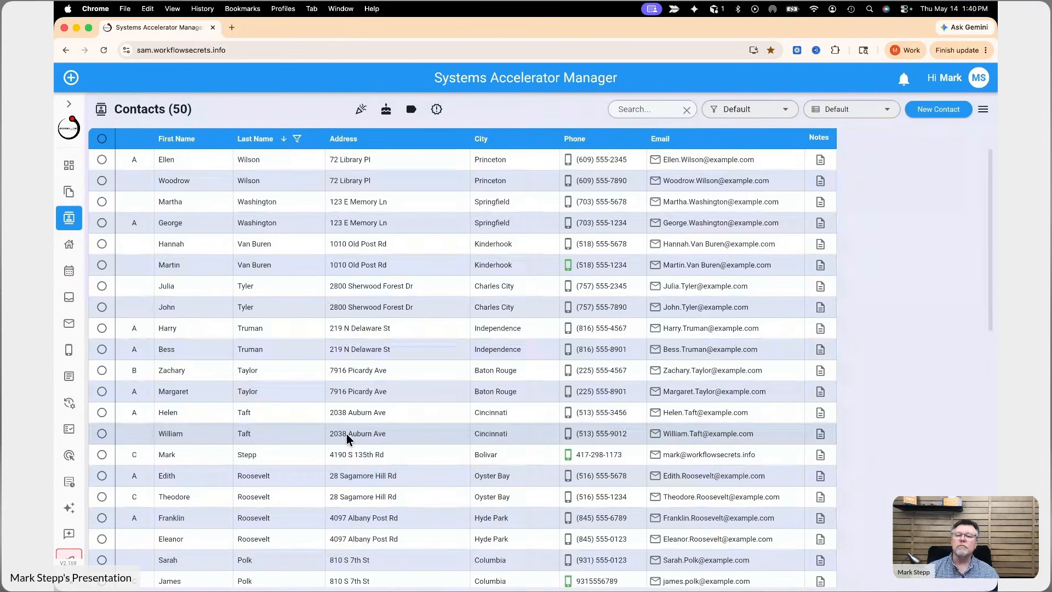
click(346, 433)
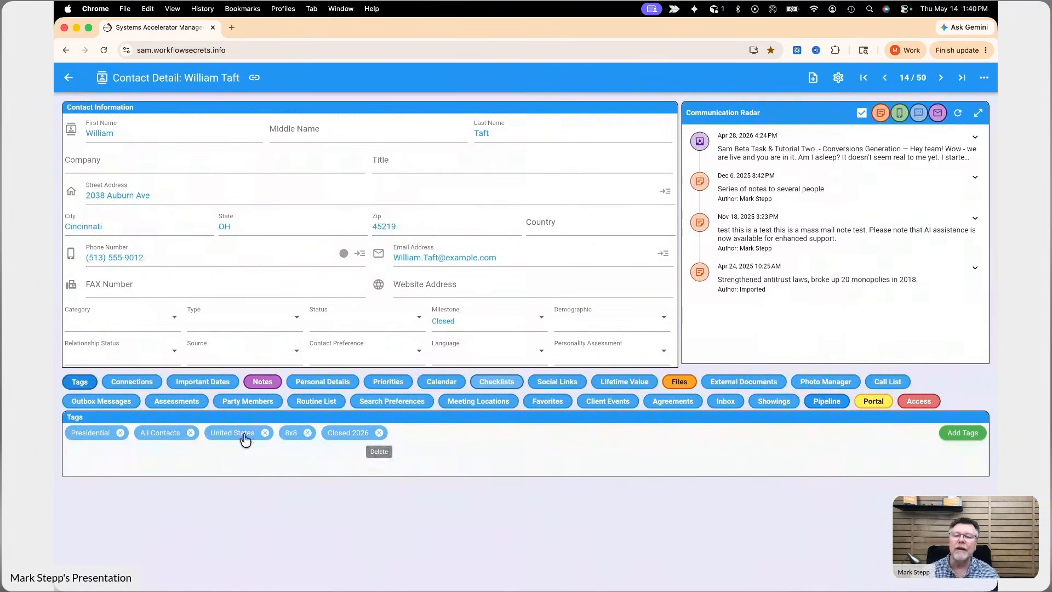
click(959, 437)
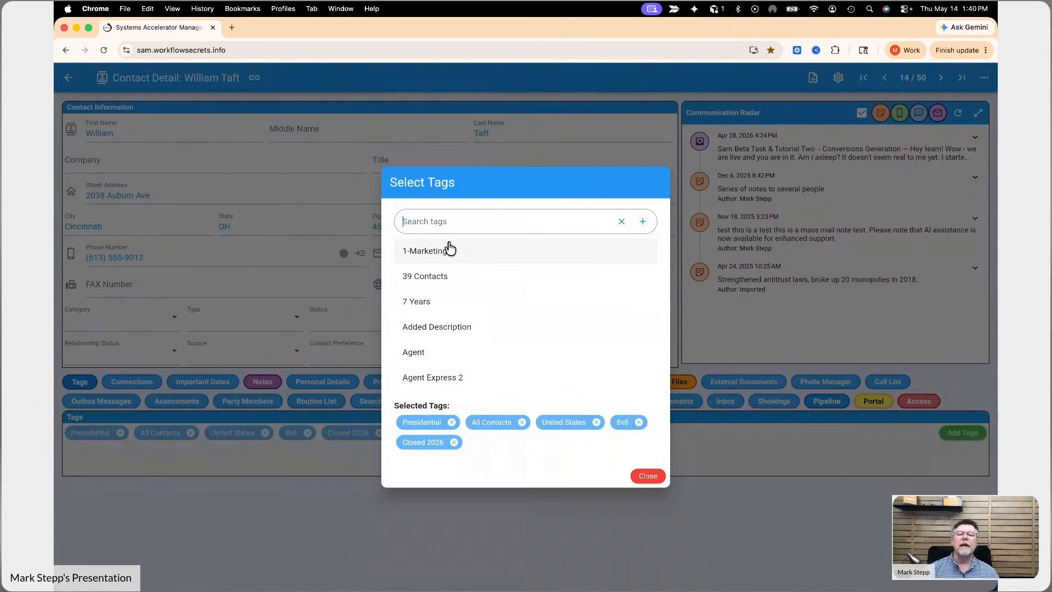
click(445, 223)
text(new)
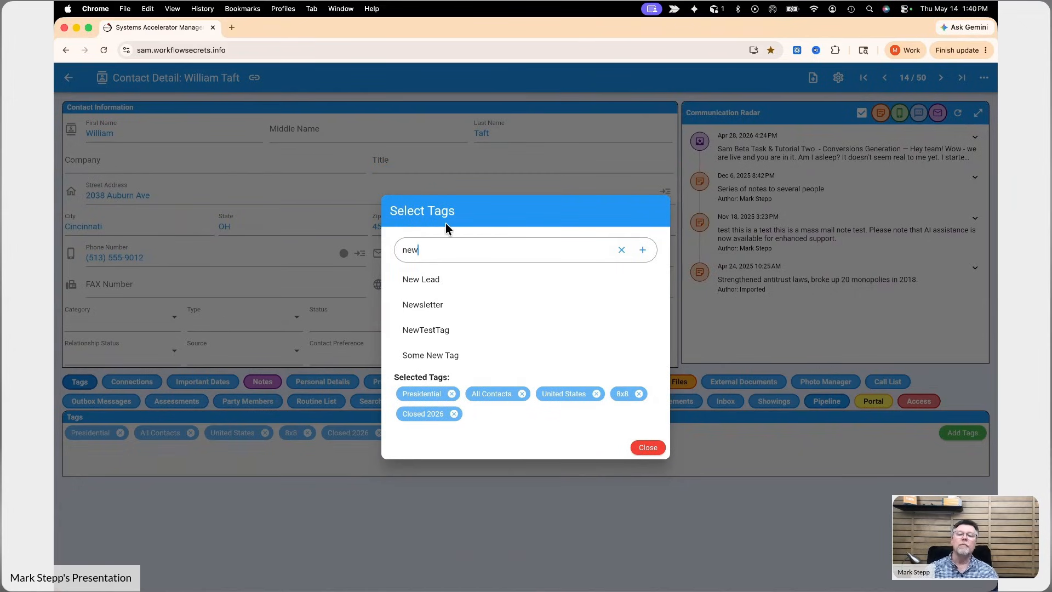
click(434, 304)
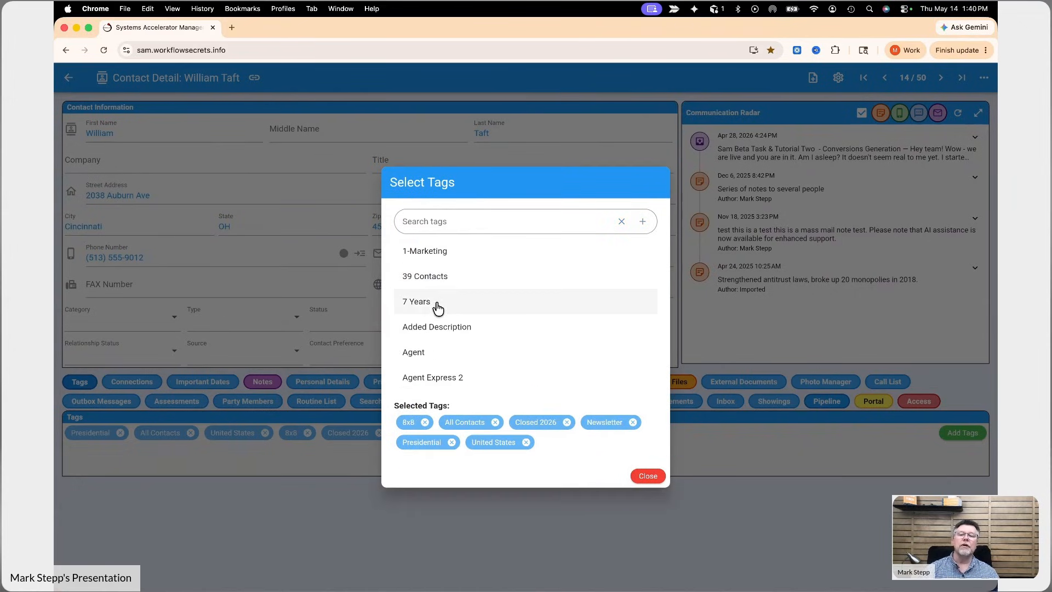
click(647, 475)
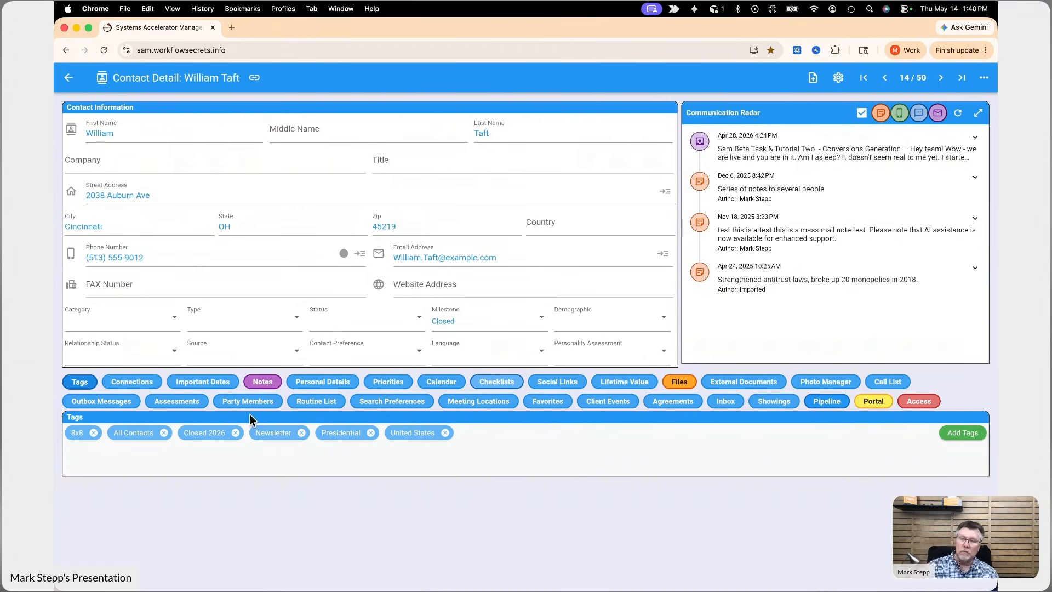
click(325, 400)
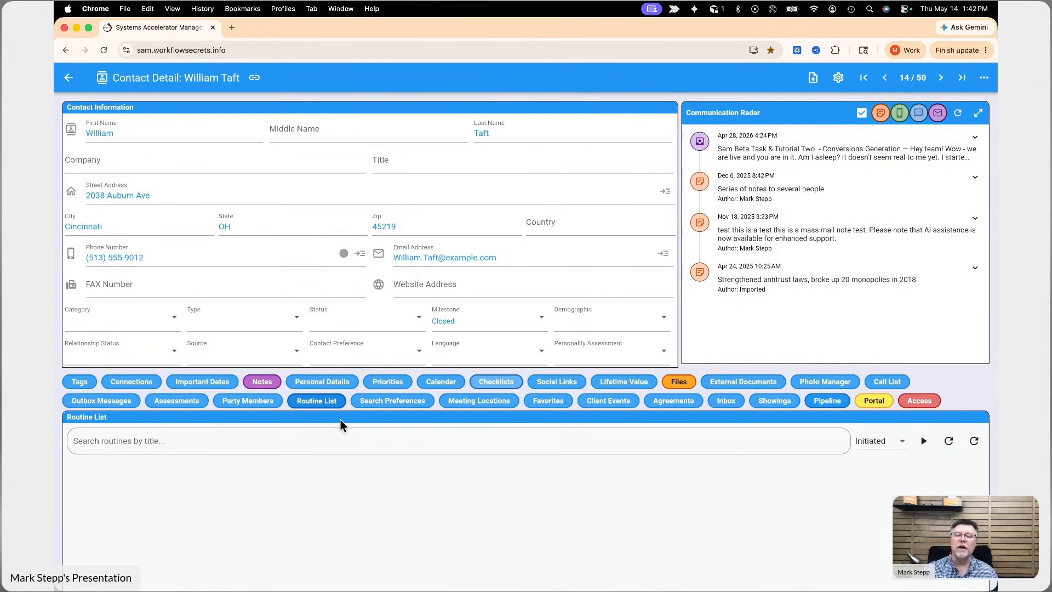
Add the Newsletter tag to the open contact through its tag selection and close the selection
click(84, 380)
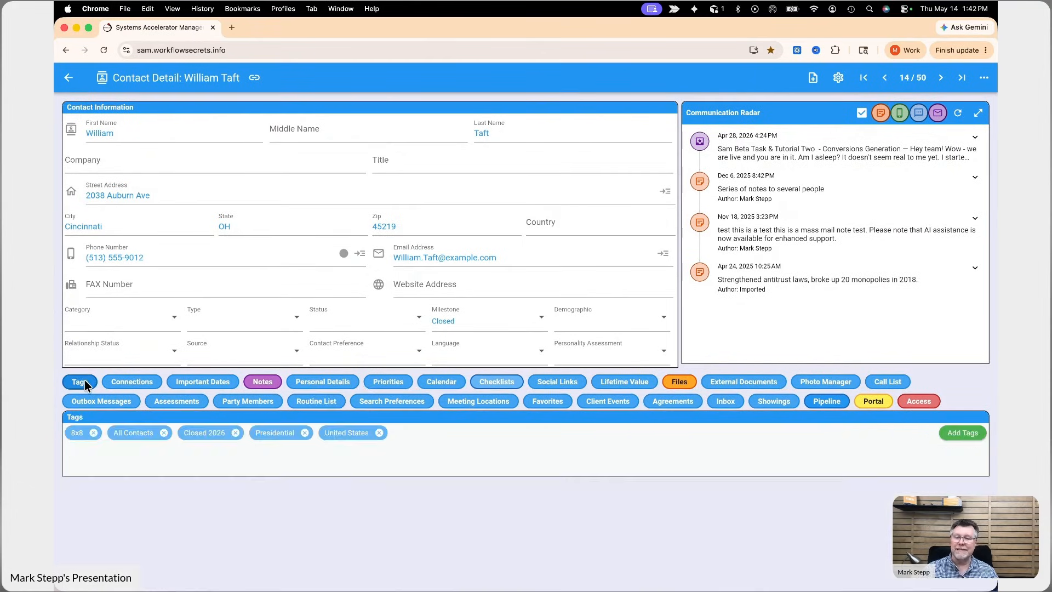
click(962, 433)
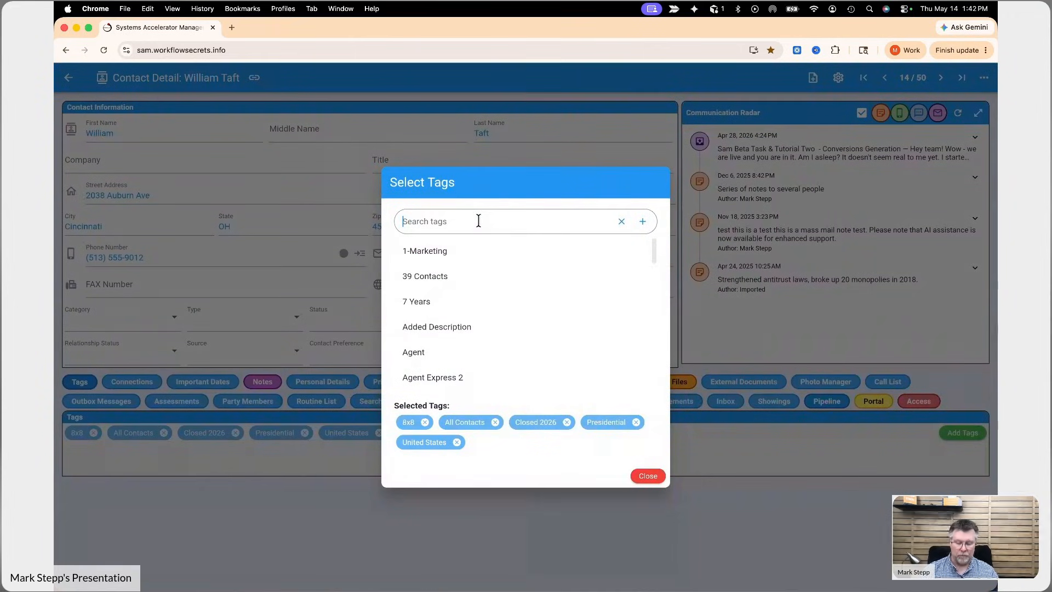
text(news)
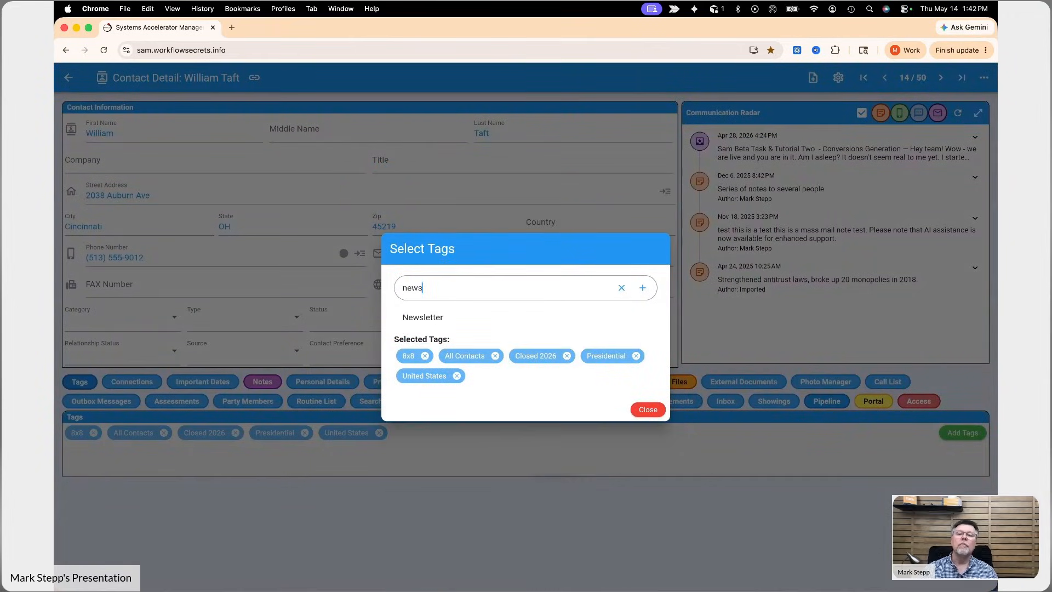
click(433, 318)
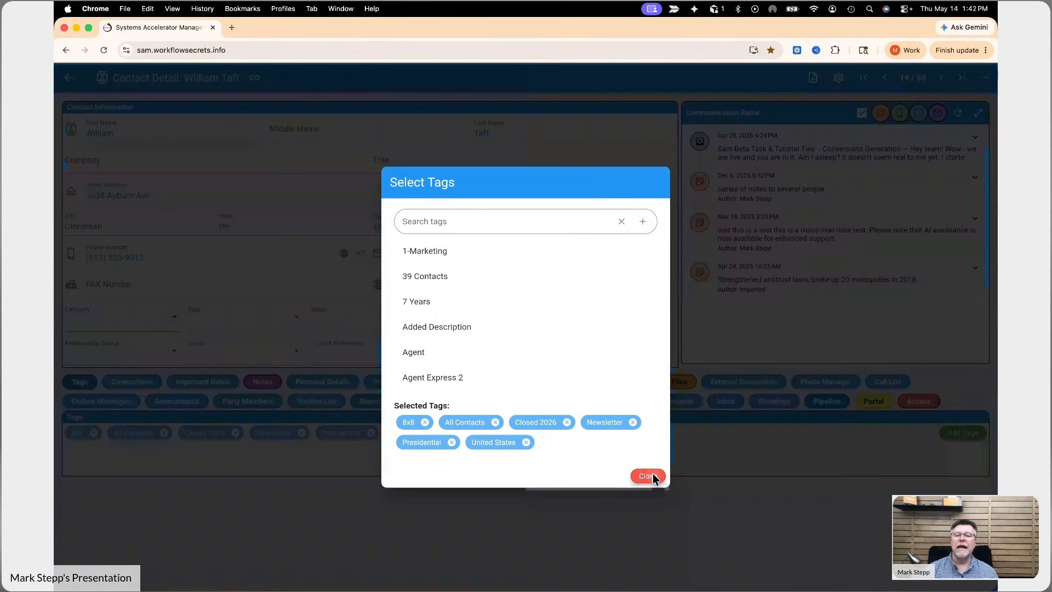
click(652, 476)
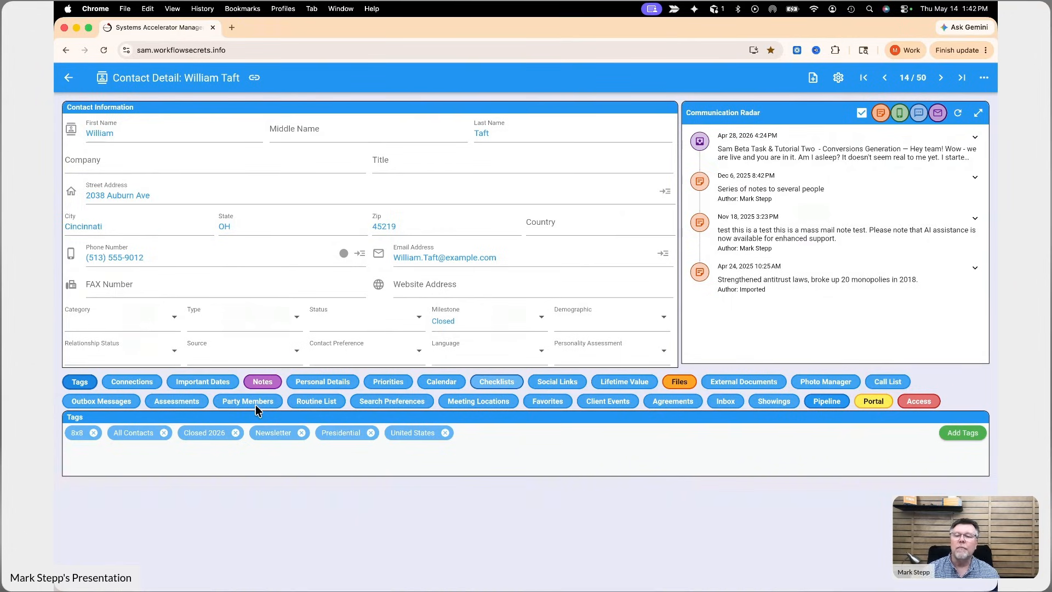
Show routines of all statuses in the contact's routine list and review the Tags Added Date entries
click(333, 404)
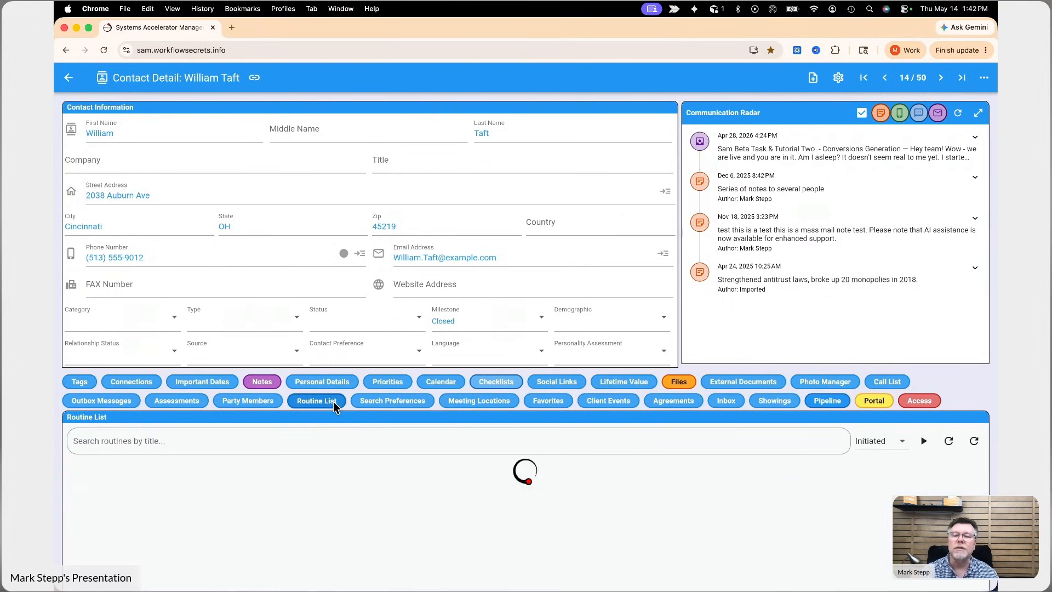
click(882, 448)
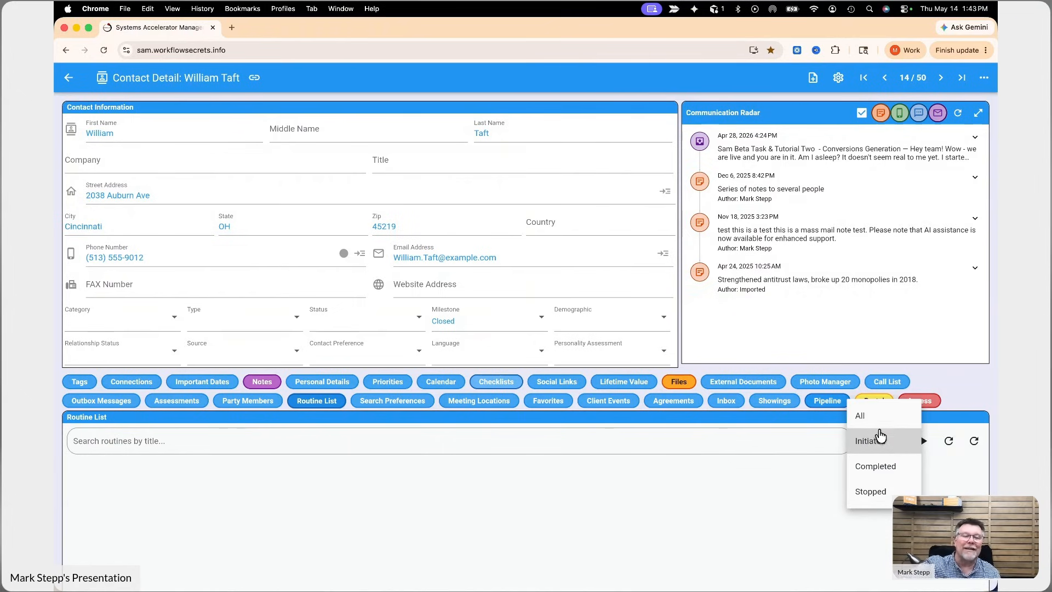
click(877, 419)
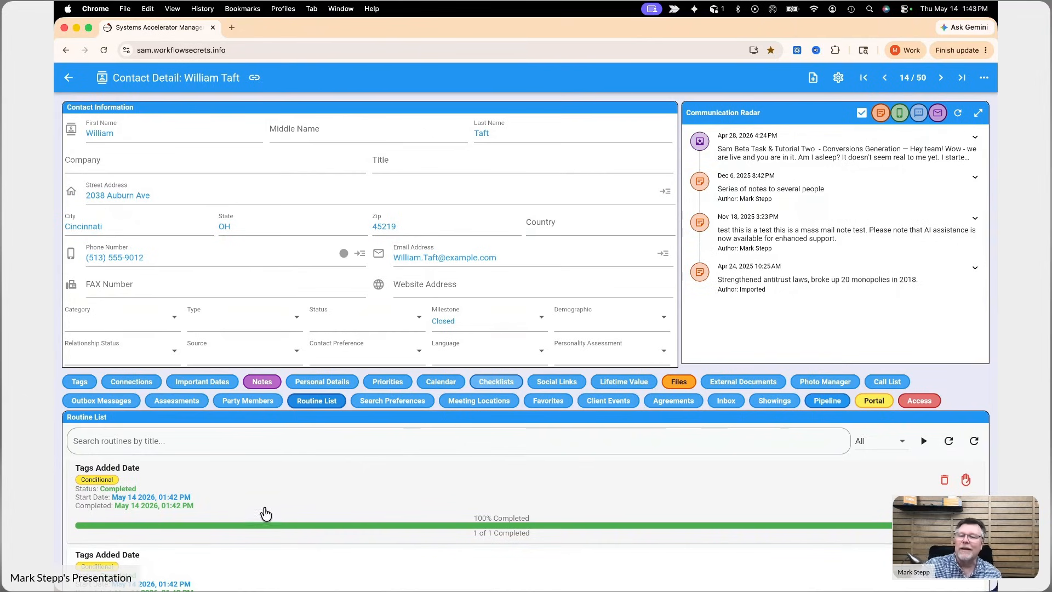
scroll(279, 517, down, 2)
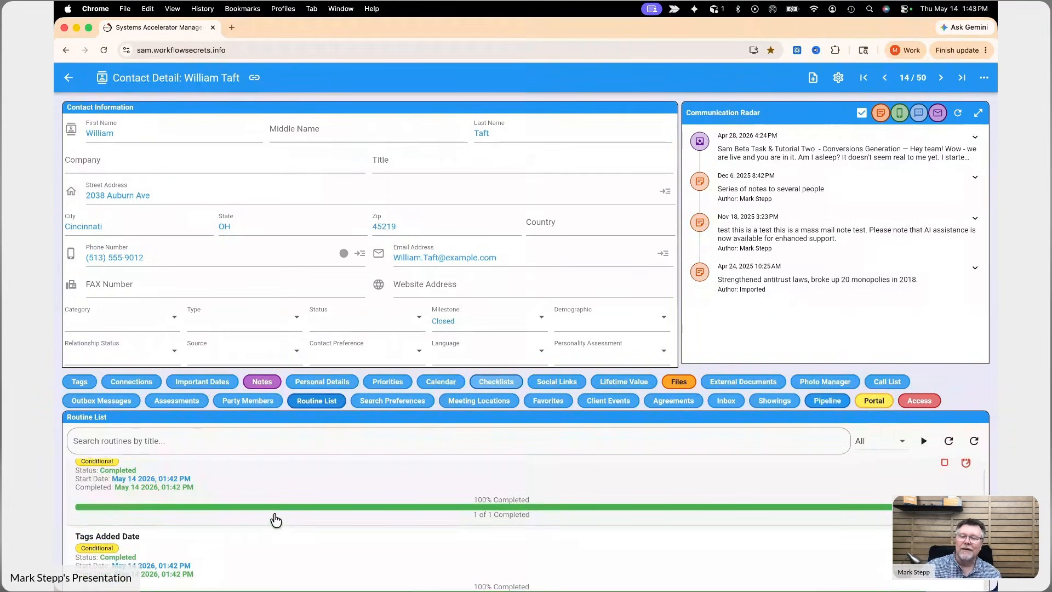
scroll(275, 520, down, 2)
scroll(277, 517, up, 1)
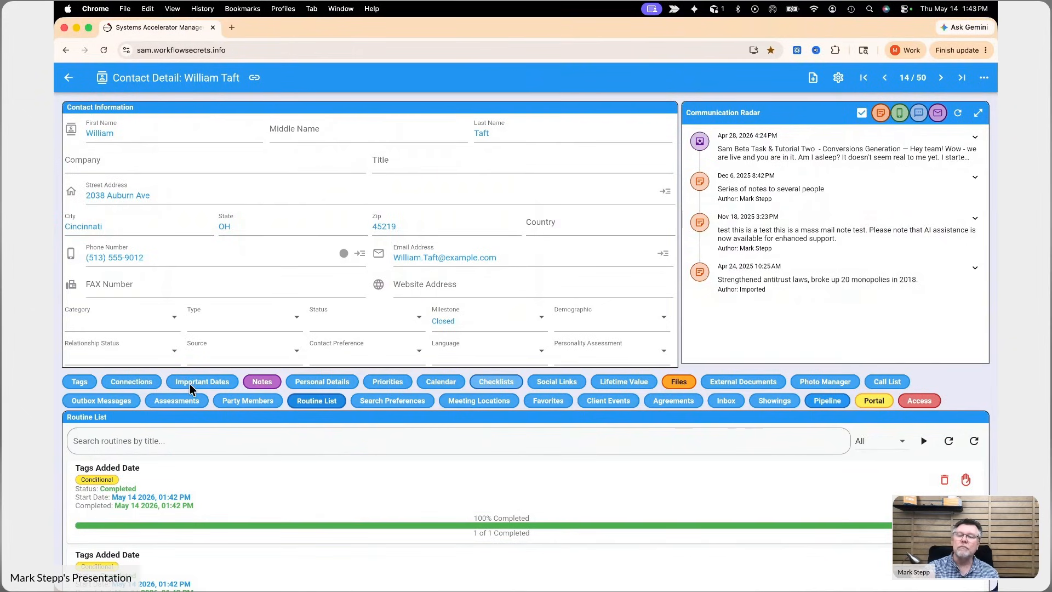
Check the contact's tags for Some New Tag and add the 7 Years tag to the contact
click(85, 383)
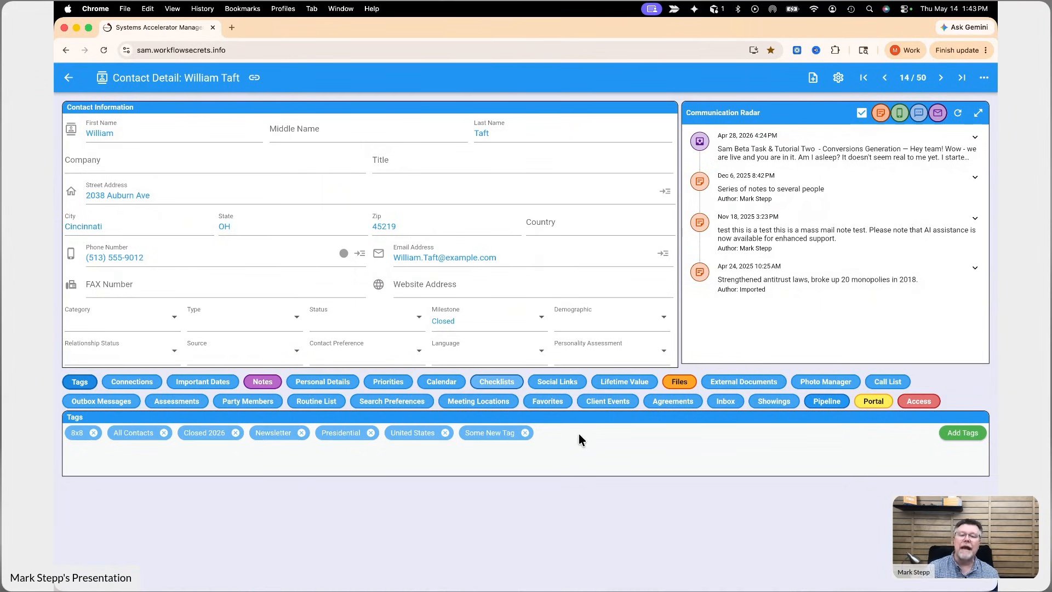
click(938, 434)
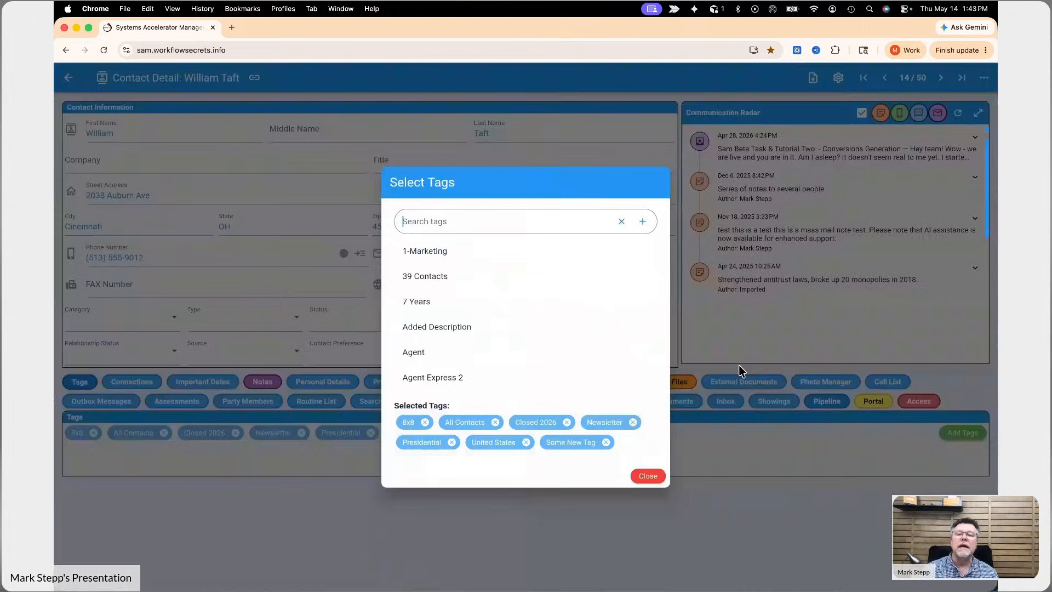
click(432, 306)
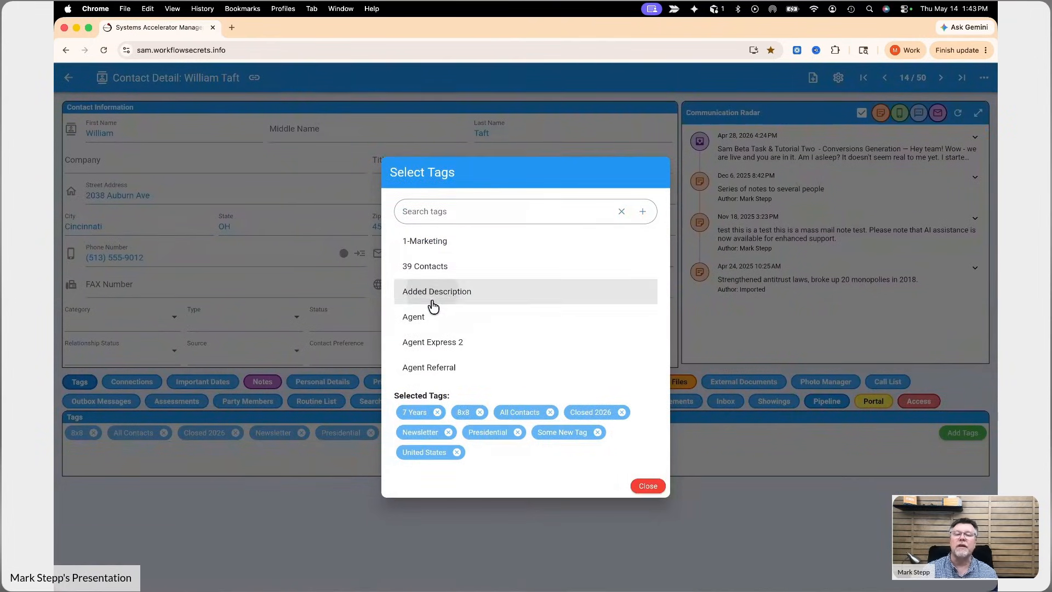
click(648, 487)
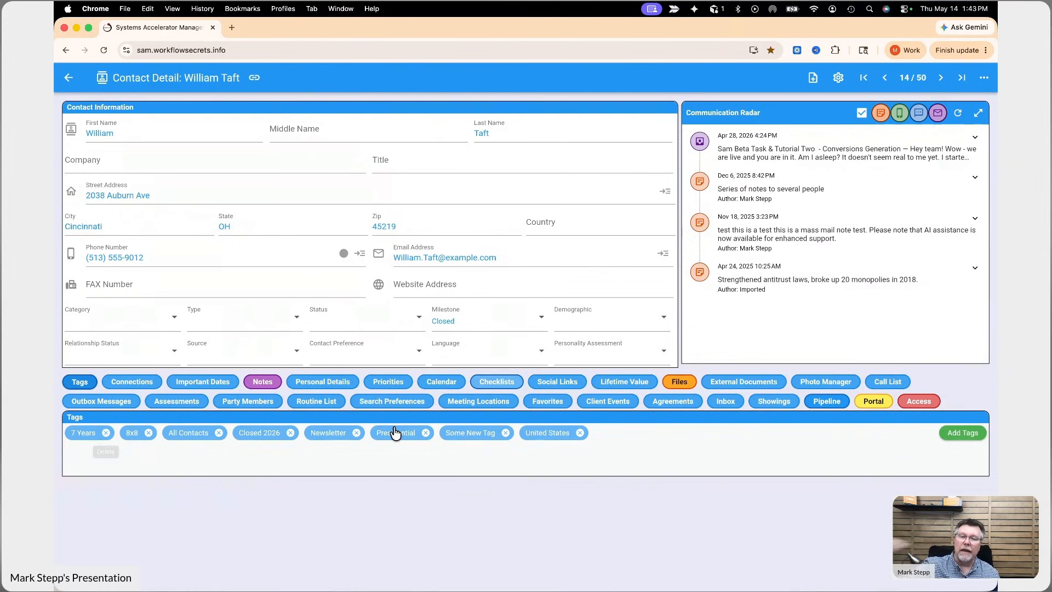
Check the contact's important dates, including Tags Added Date, and reopen the contact from the contacts list
click(201, 385)
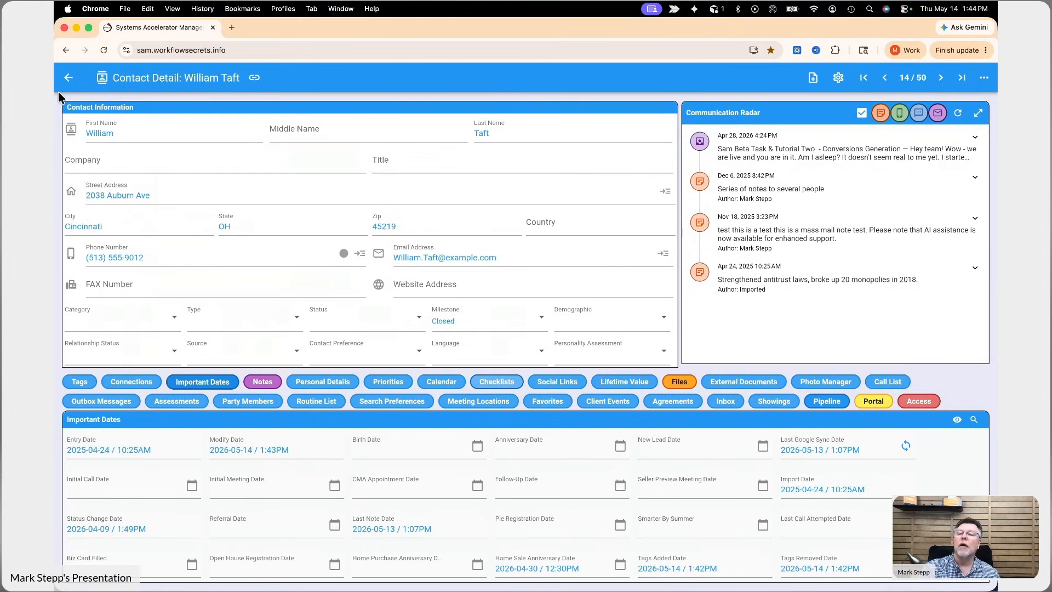
click(69, 78)
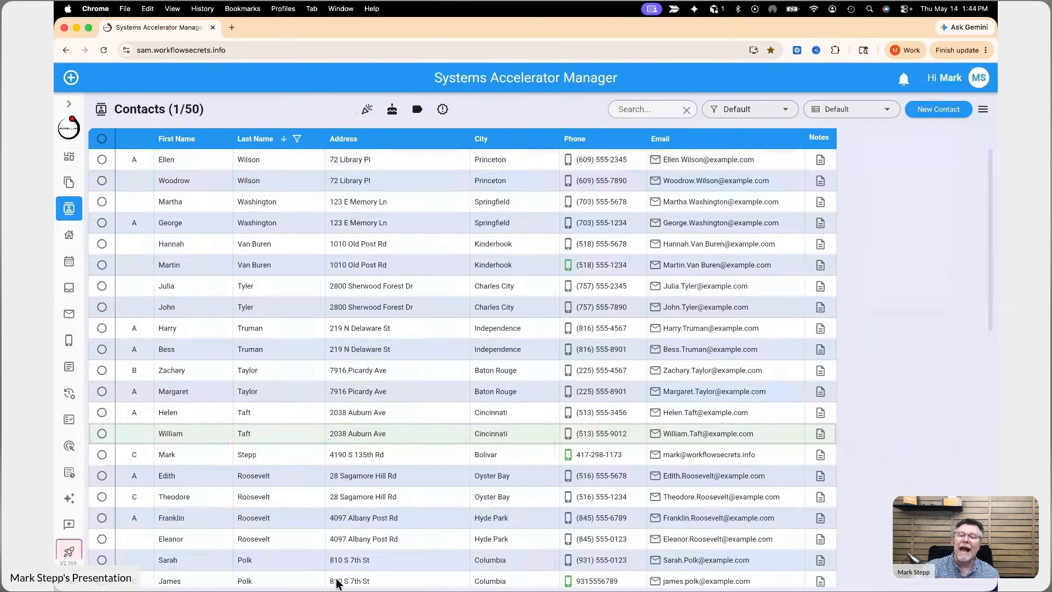
click(258, 435)
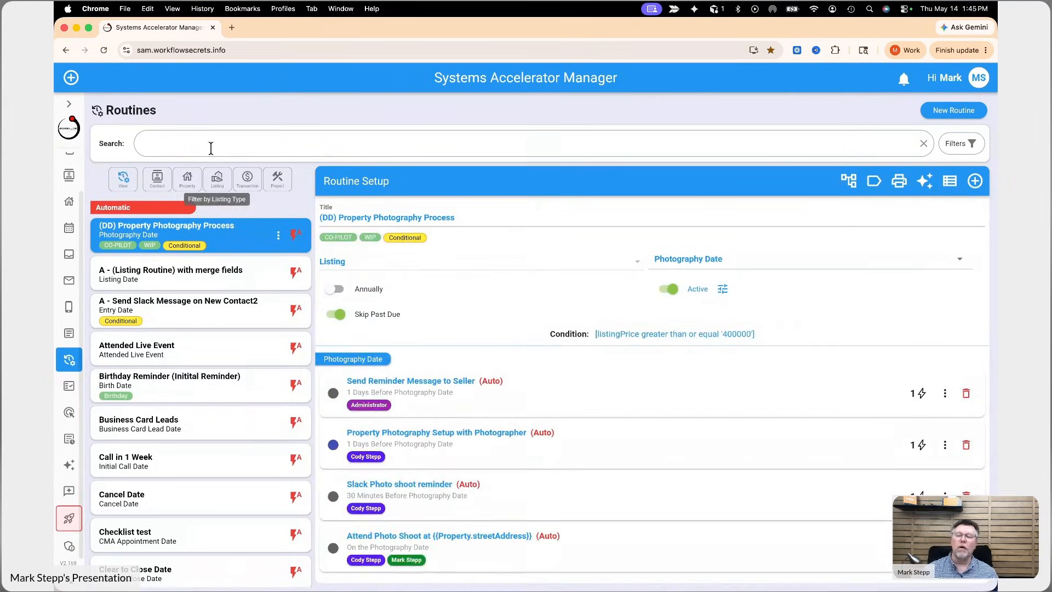
Search the routines for "tag" and open the Tags Added Date routine to examine its setup and condition
click(210, 148)
text(tag)
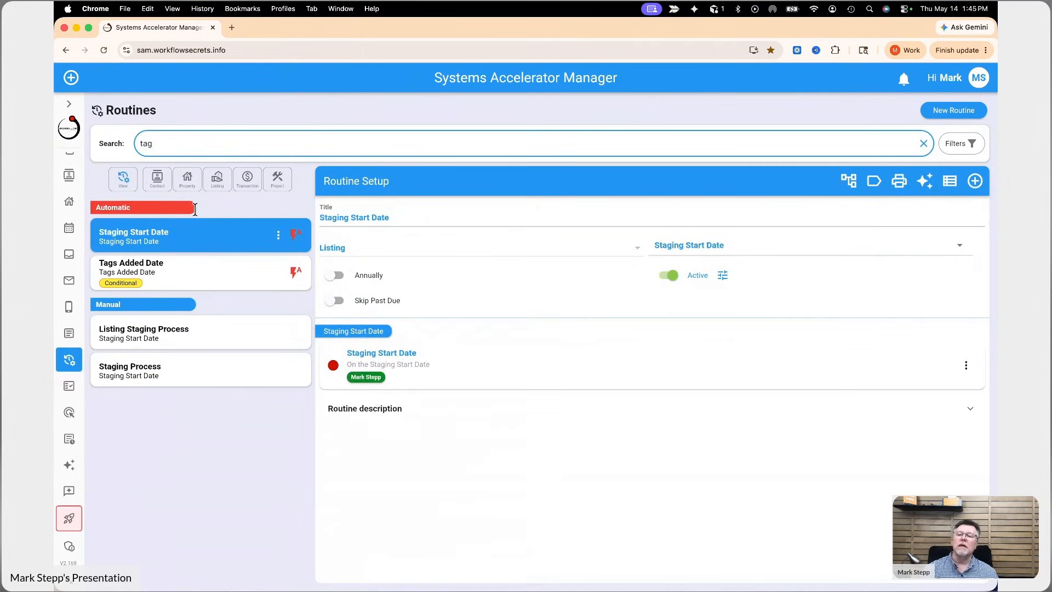
click(166, 275)
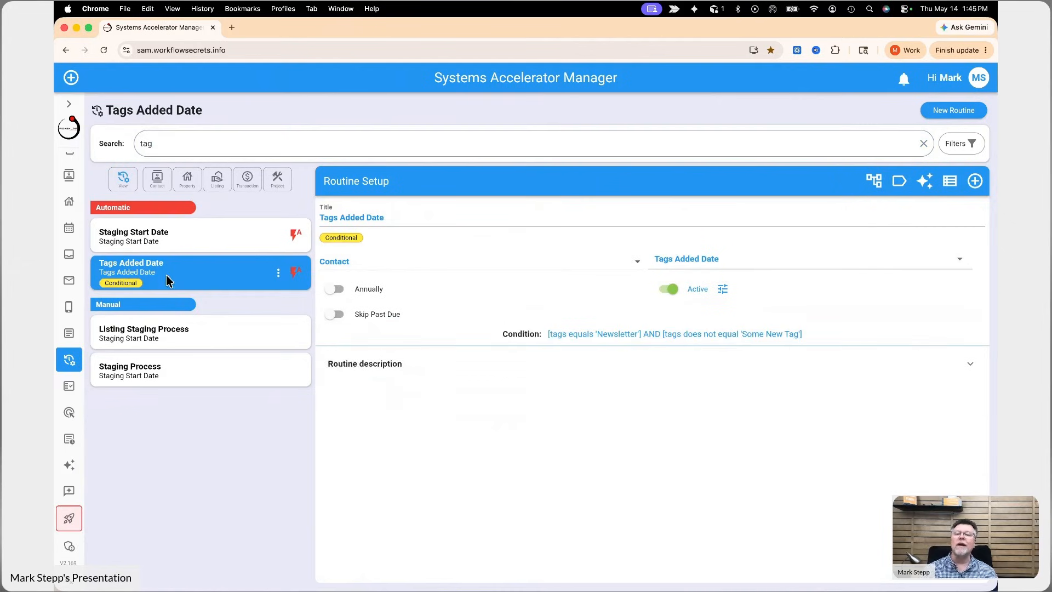